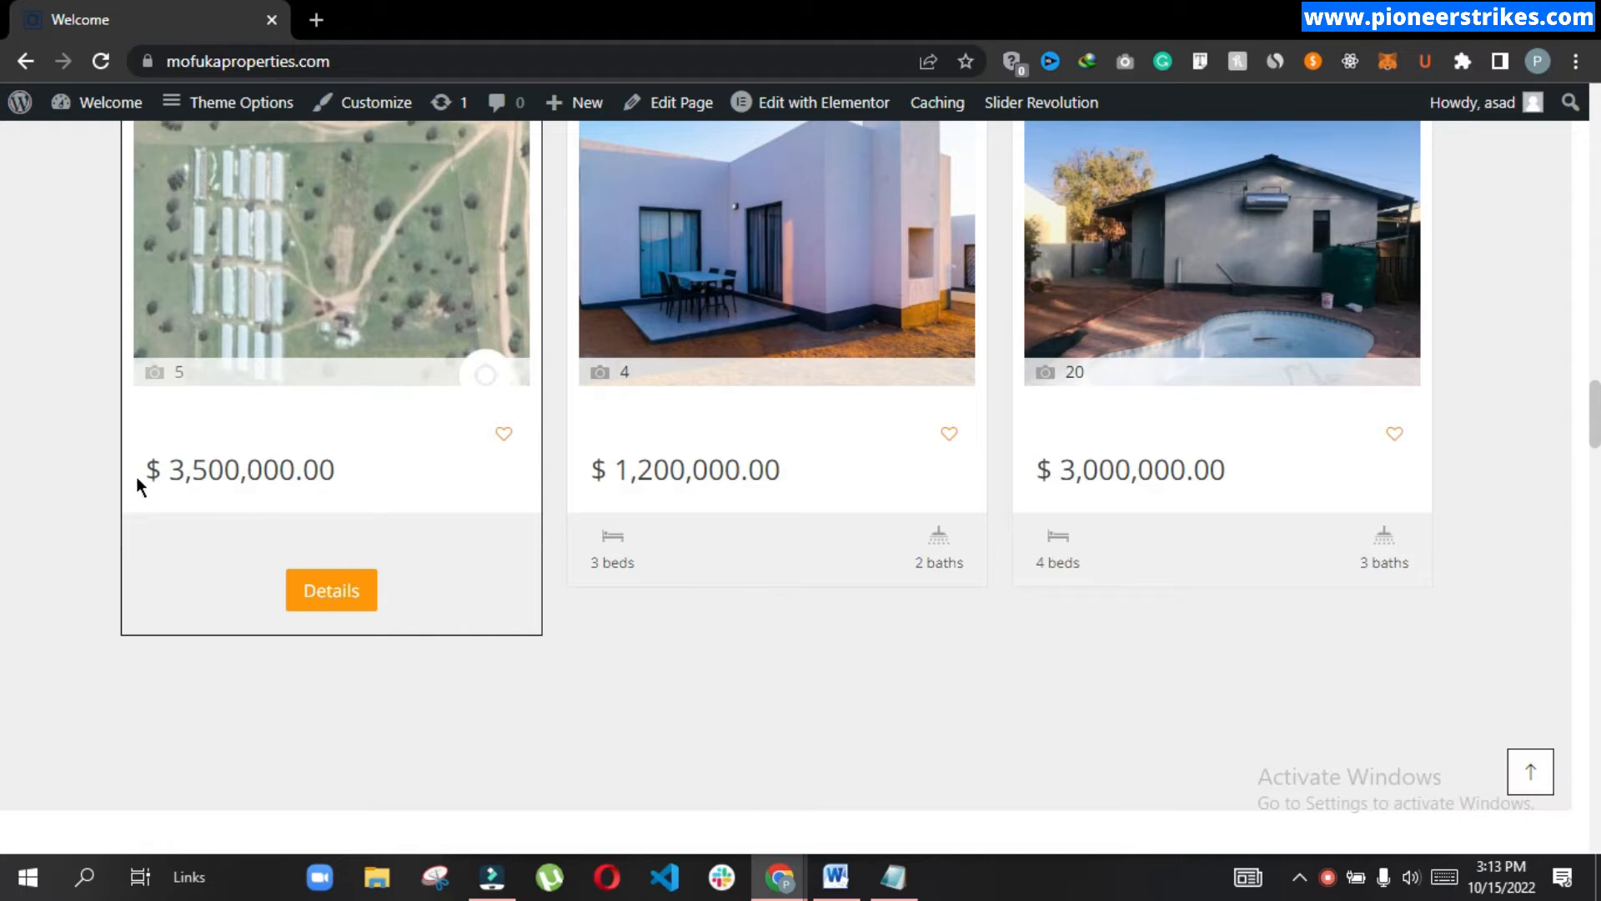
- Open the 5ha plot property page from its Details button on the homepage listings
left_click_drag(138, 477, 358, 472)
left_click(167, 406)
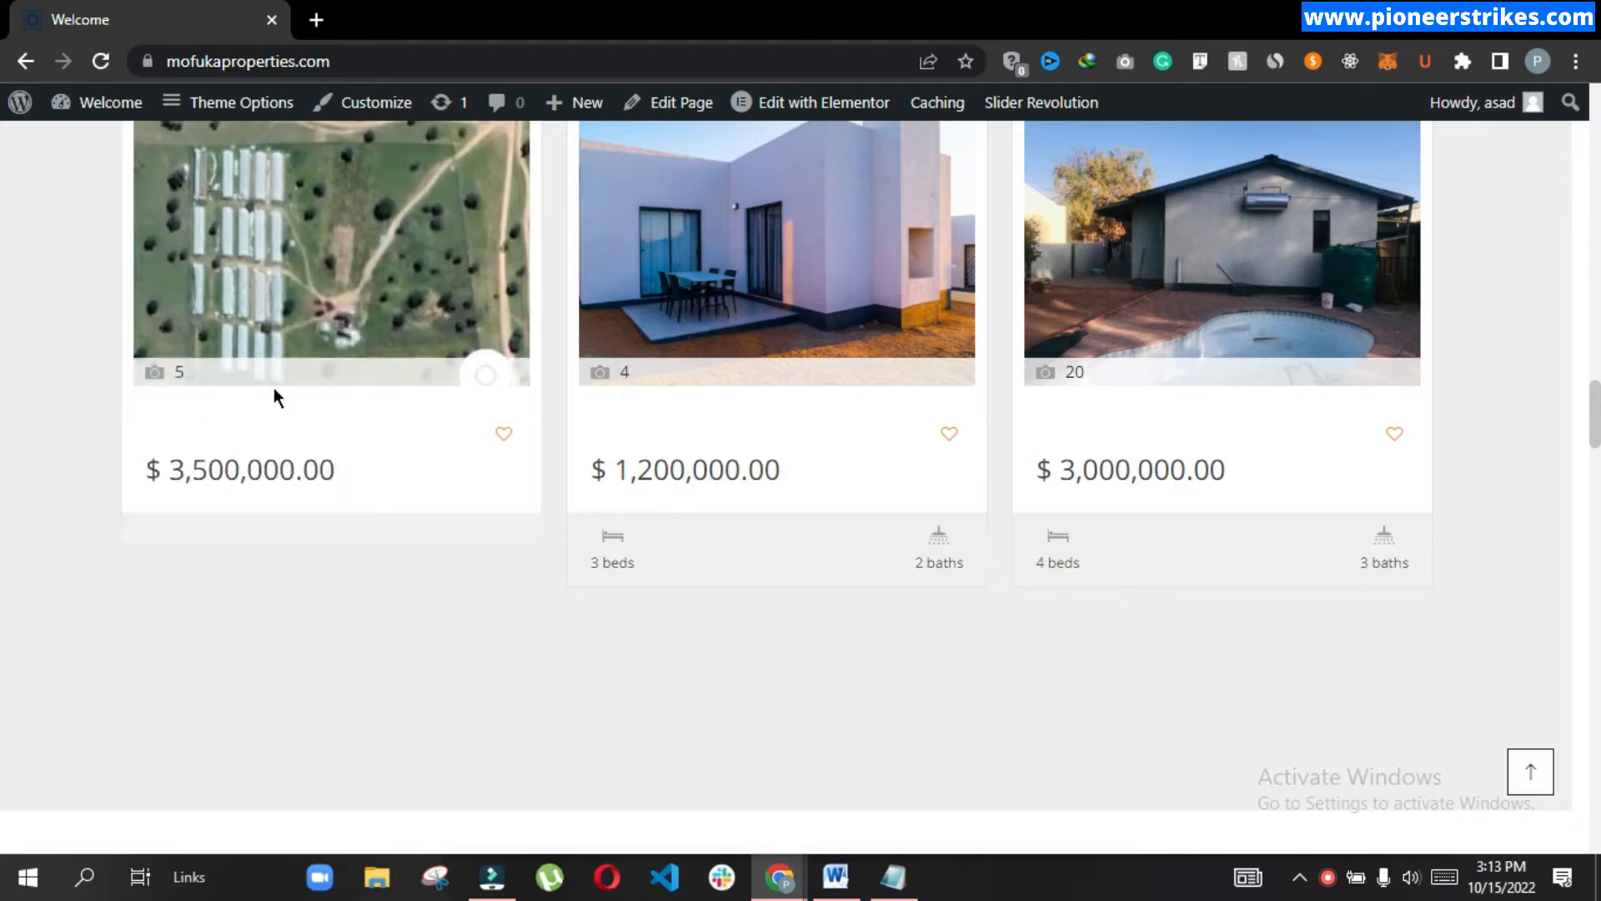
mouse_move(332, 376)
left_click(338, 596)
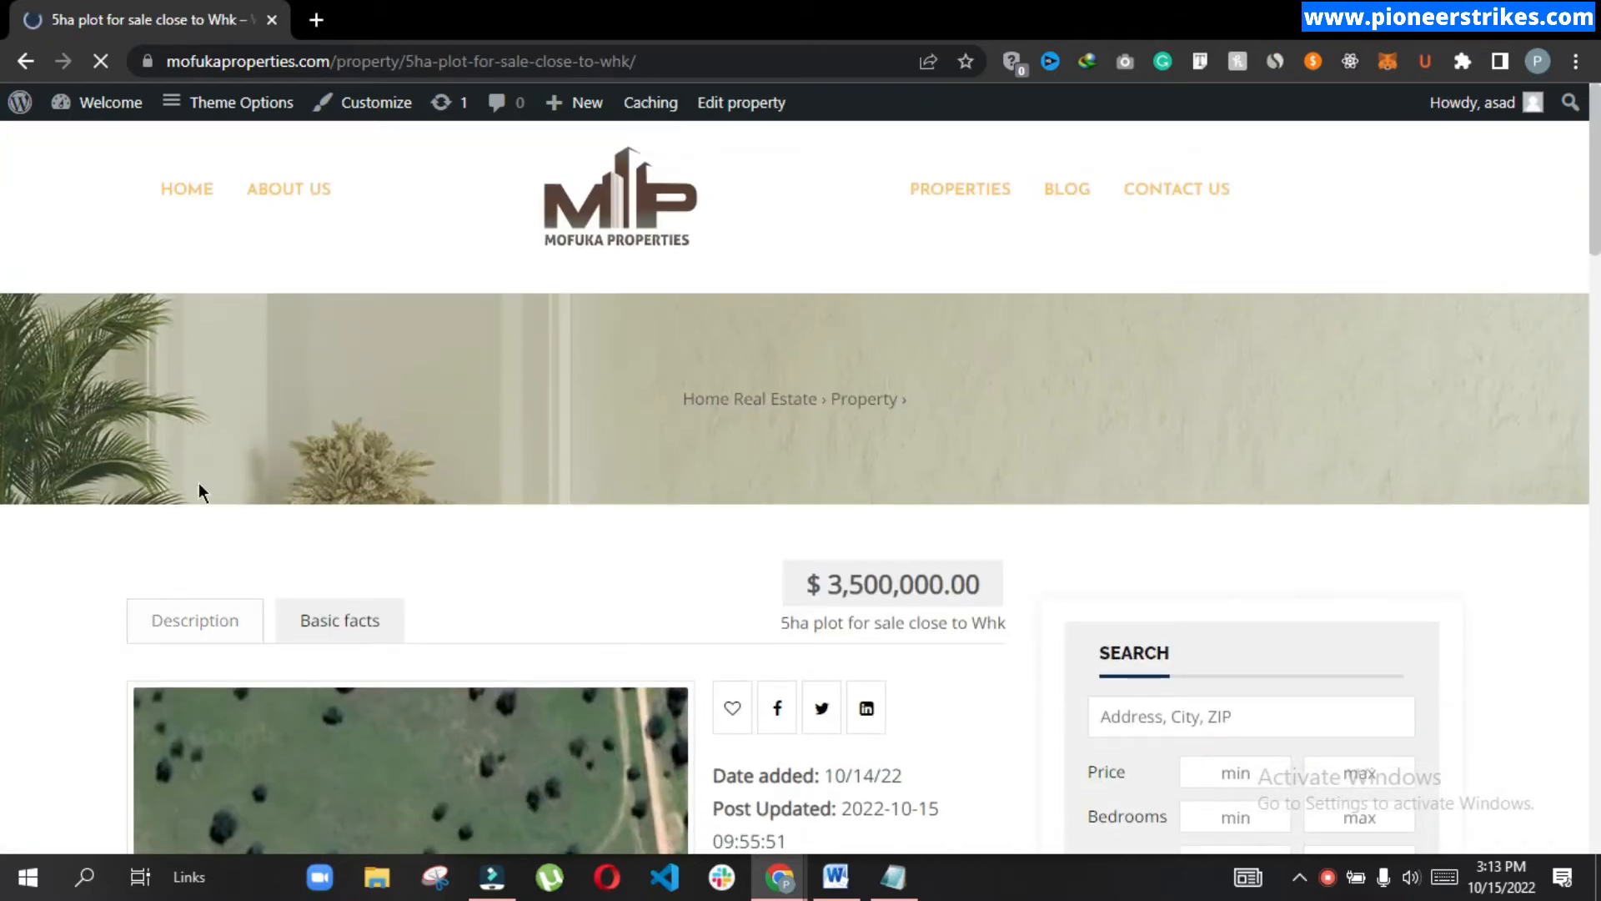
scroll(558, 479, "down", 3)
scroll(553, 475, "up", 3)
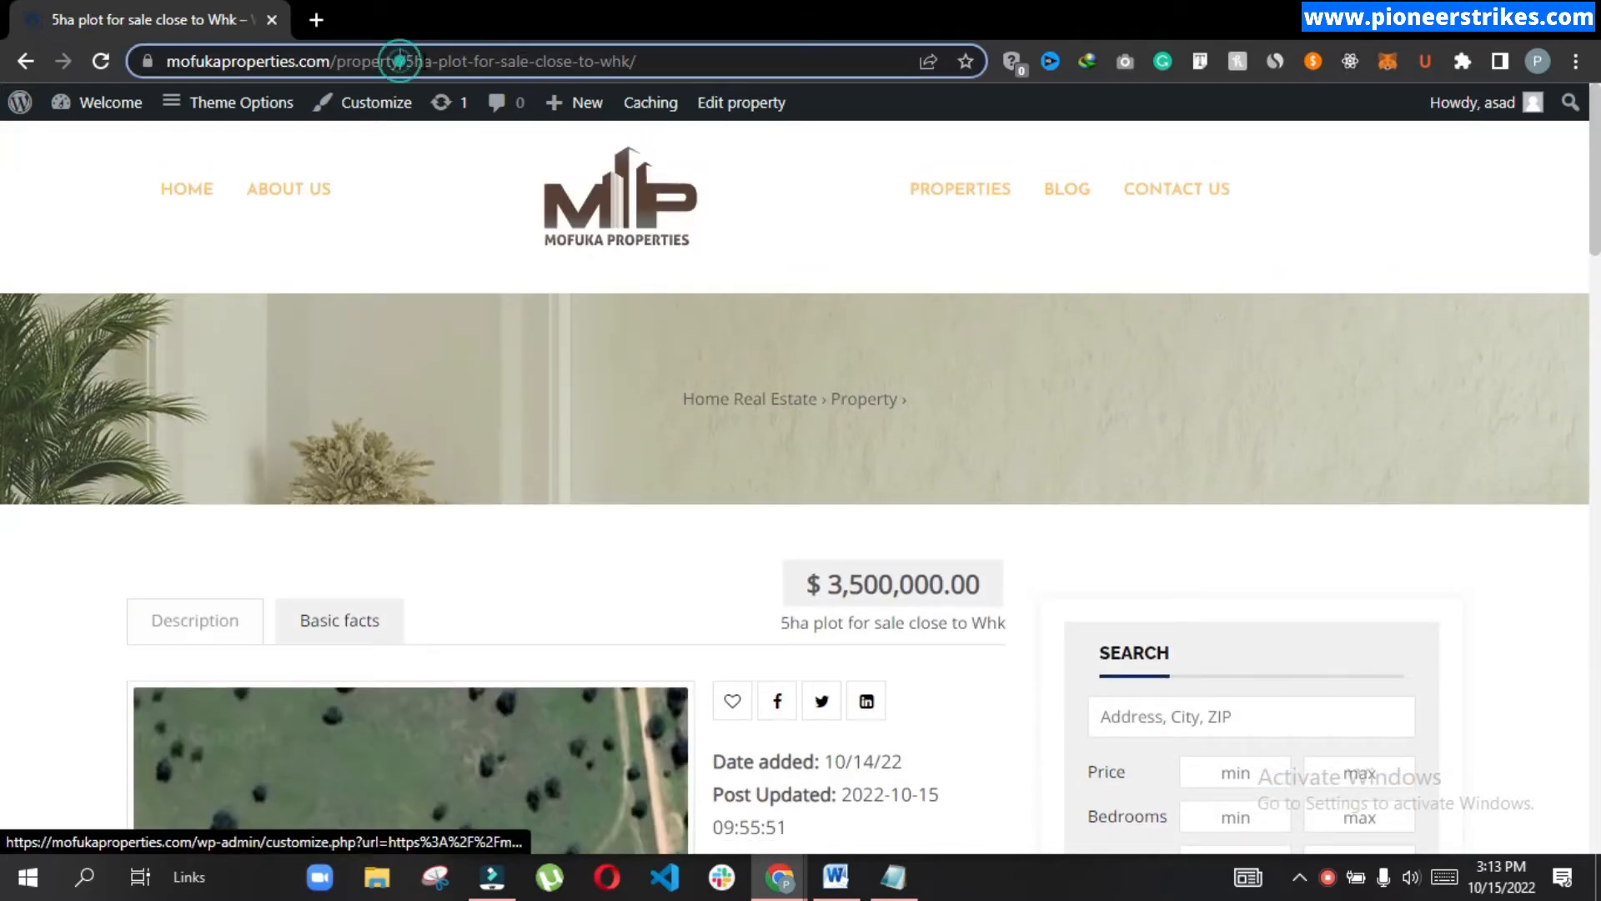
- Open the 5ha plot listing in the WordPress post editor via 'Edit property'
left_click_drag(453, 61, 690, 61)
left_click(613, 399)
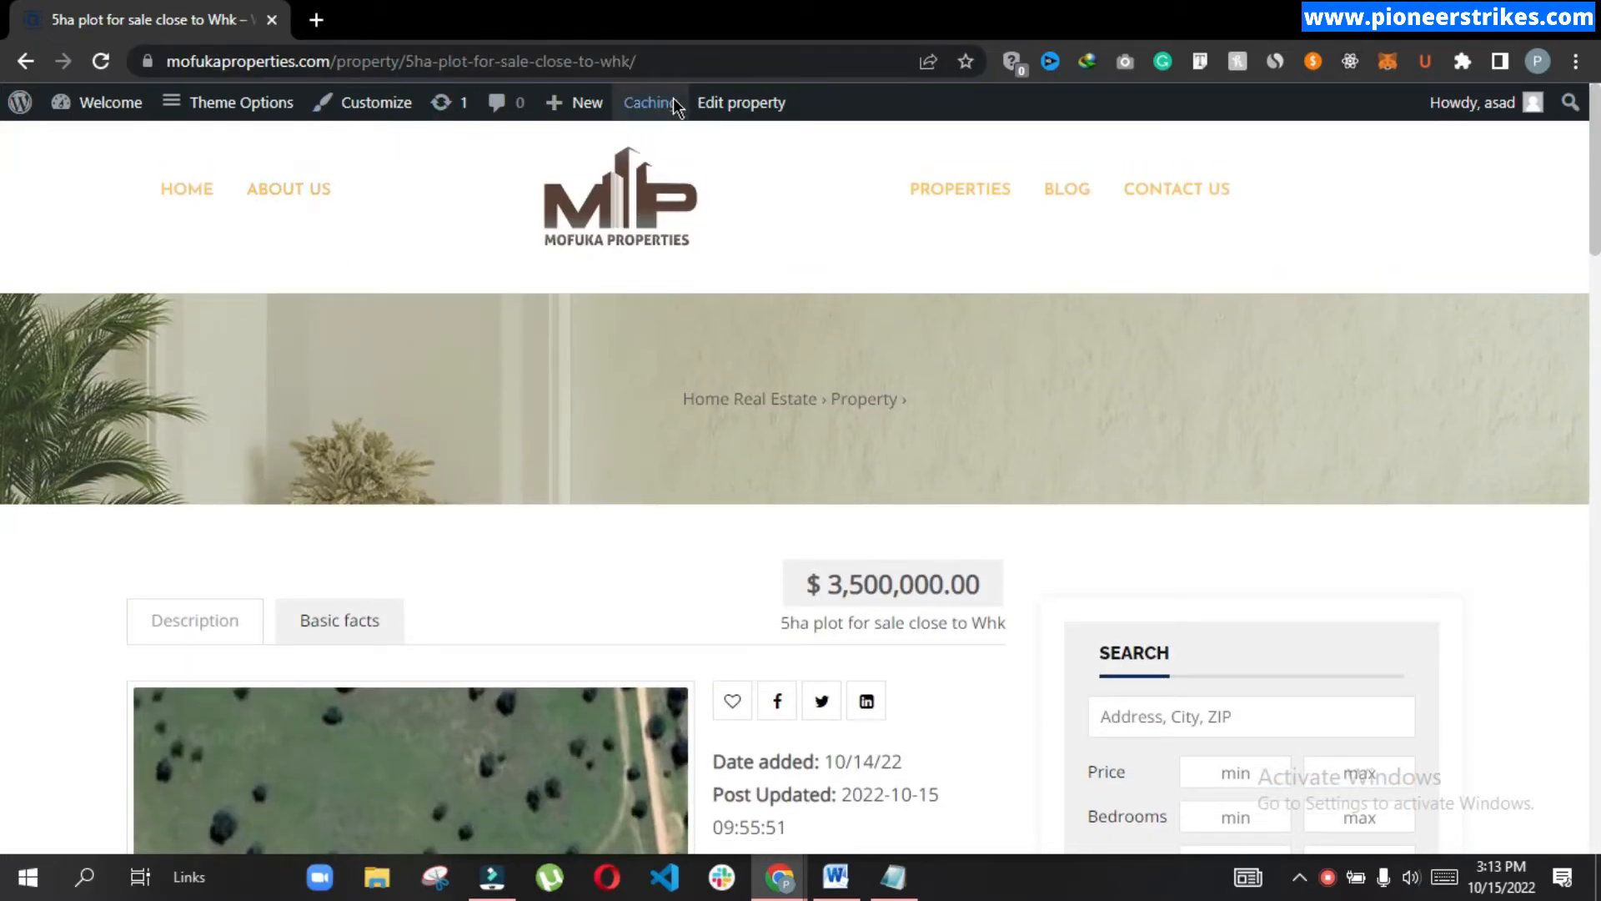
left_click(731, 108)
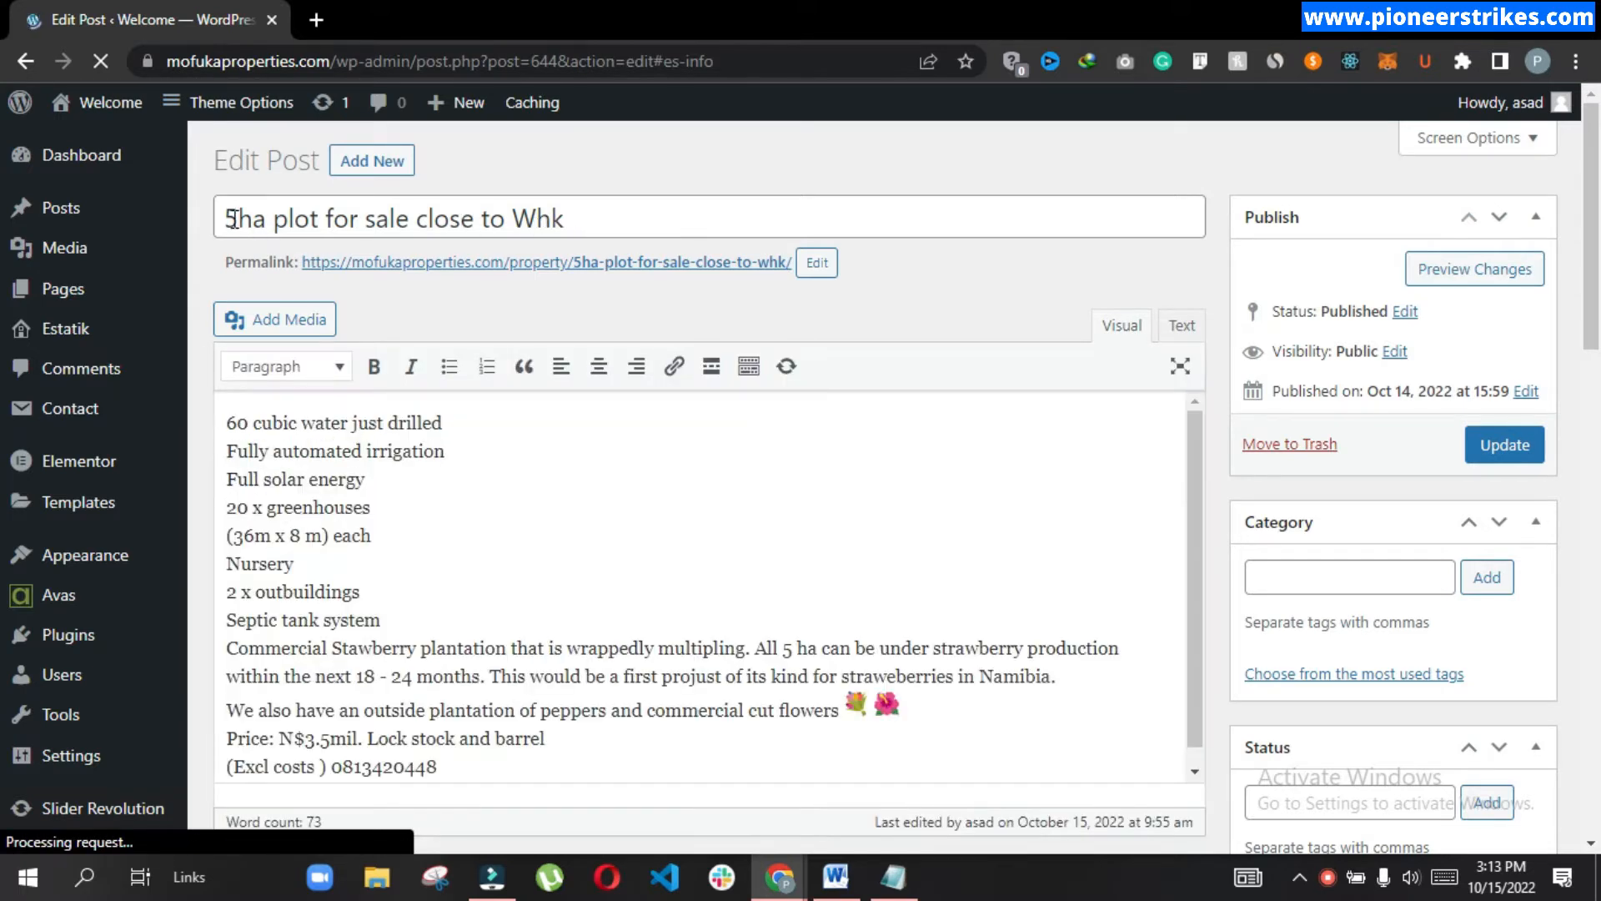
left_click_drag(241, 219, 715, 236)
left_click(630, 217)
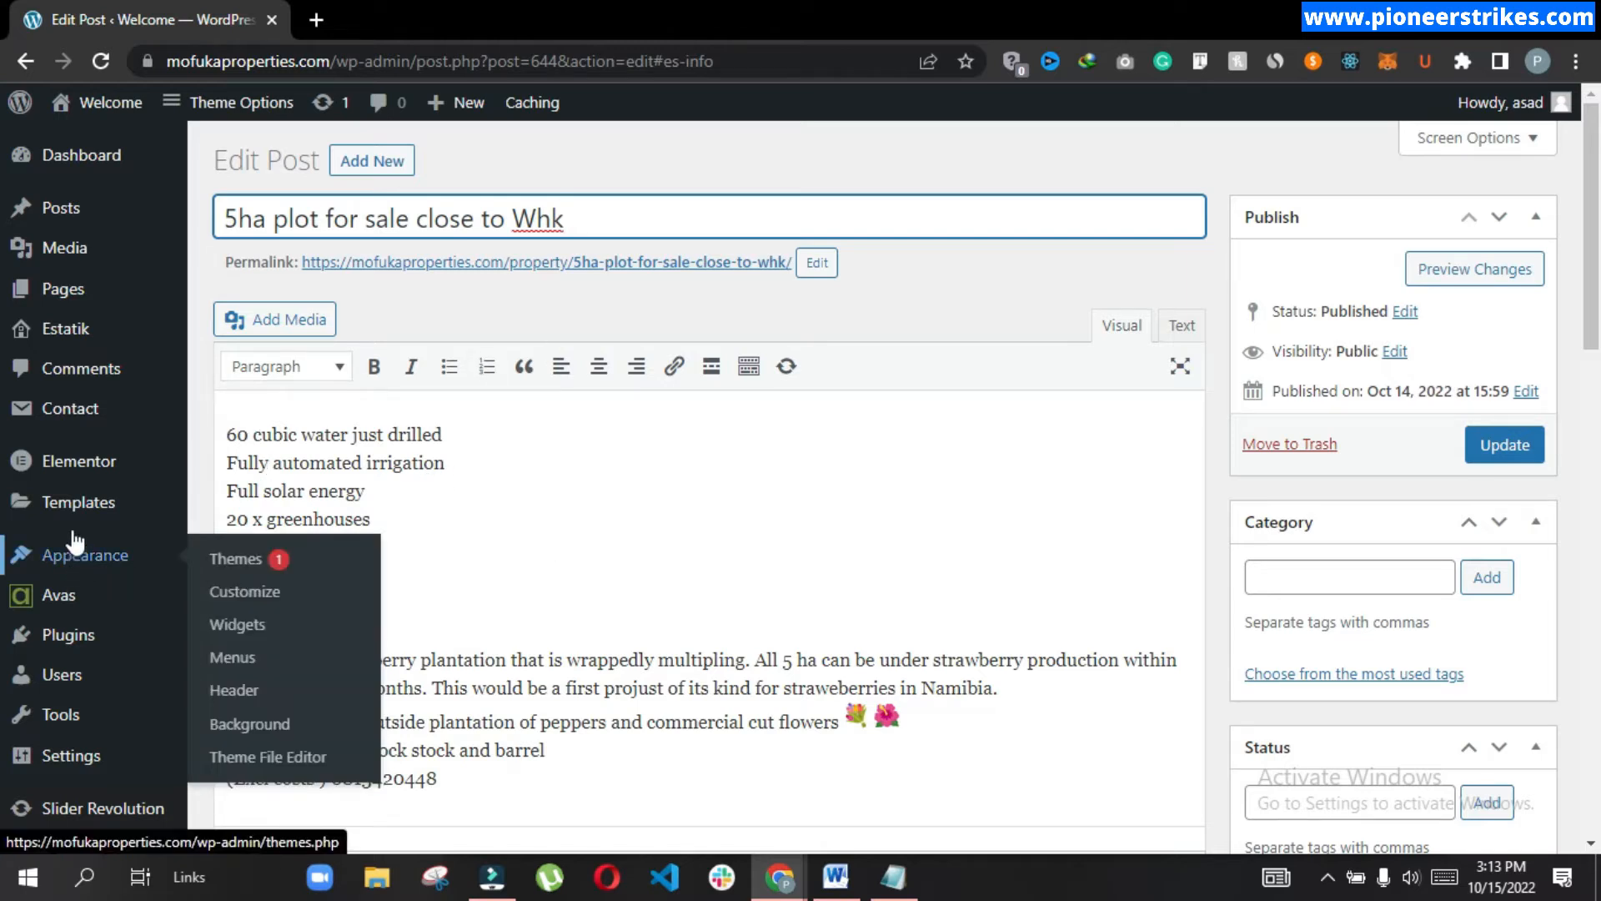
mouse_move(65, 329)
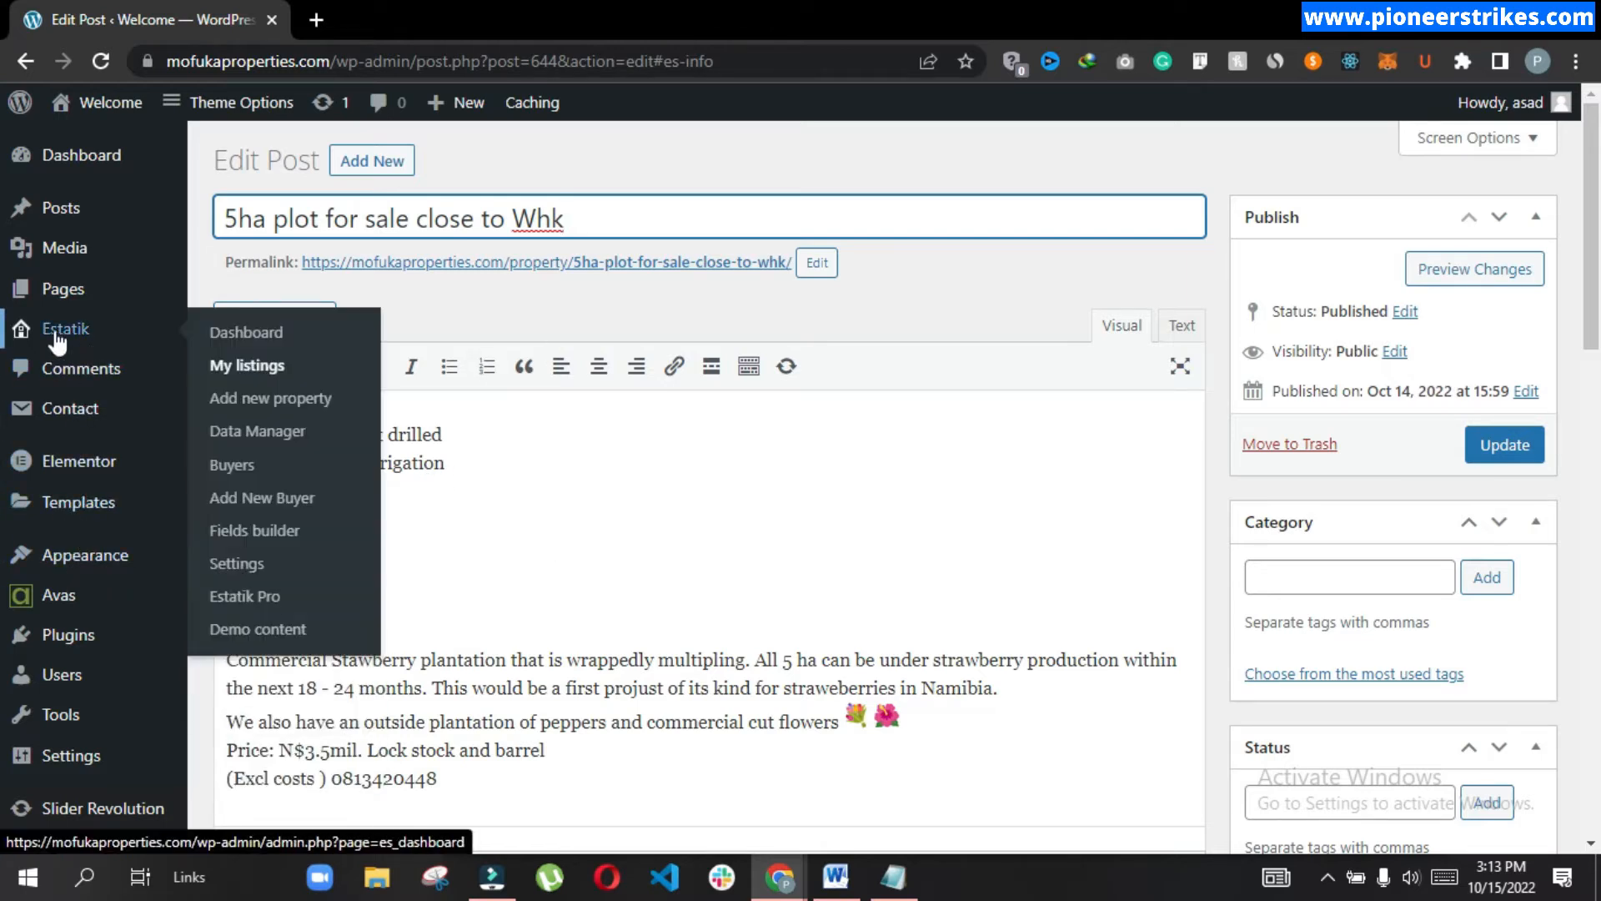
- In Estatik General settings, switch Title / Address to Title and save
left_click(246, 571)
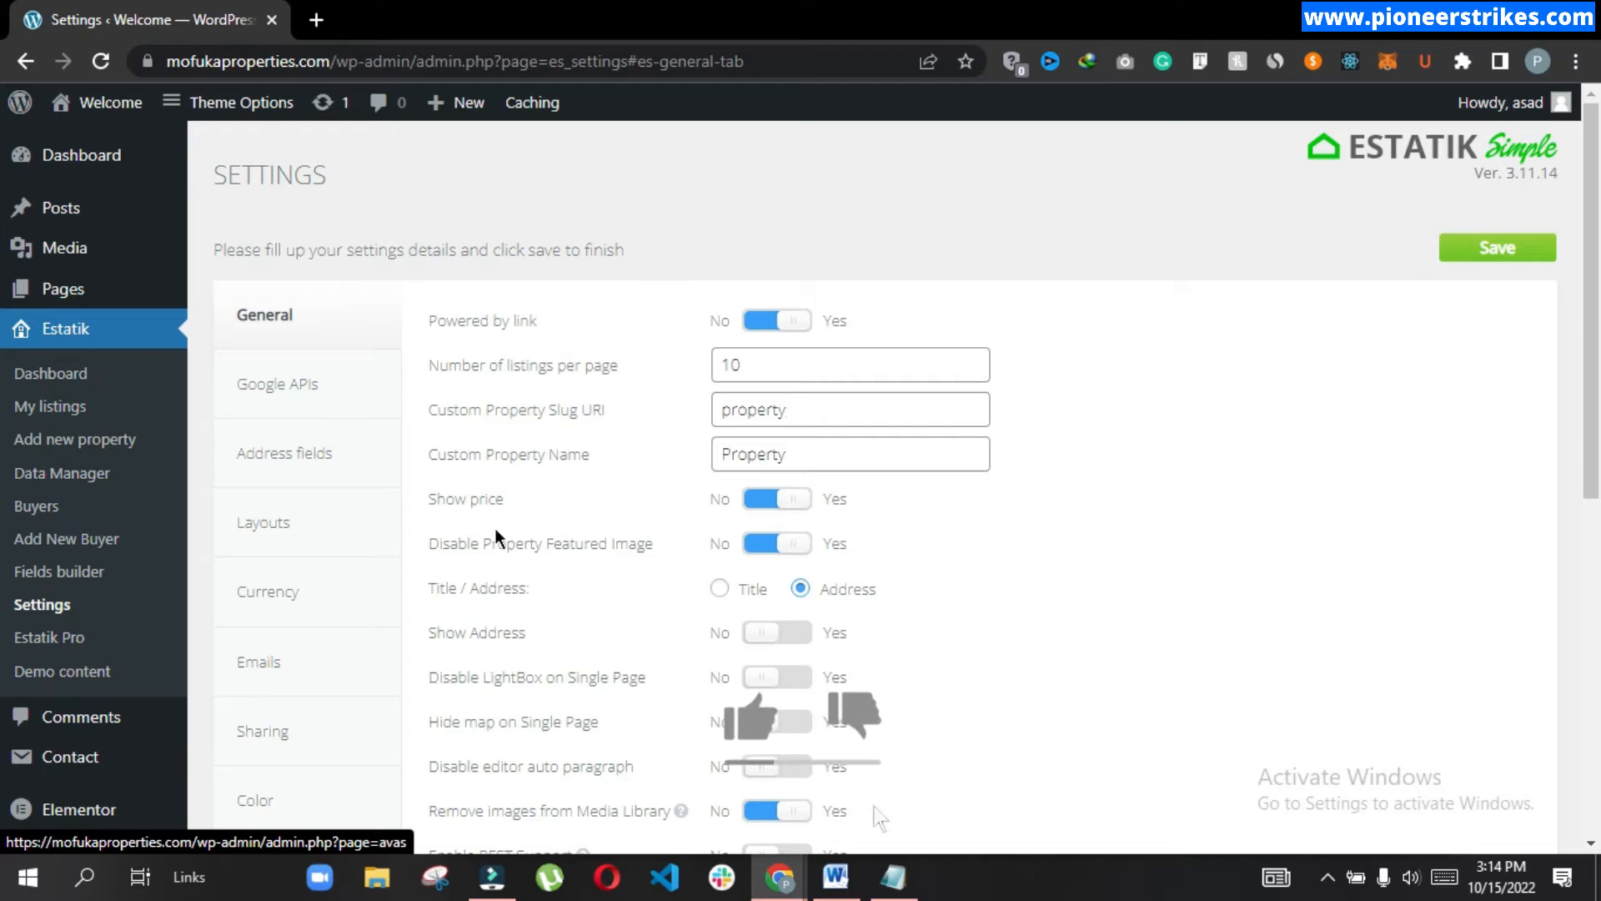
left_click_drag(427, 591, 531, 591)
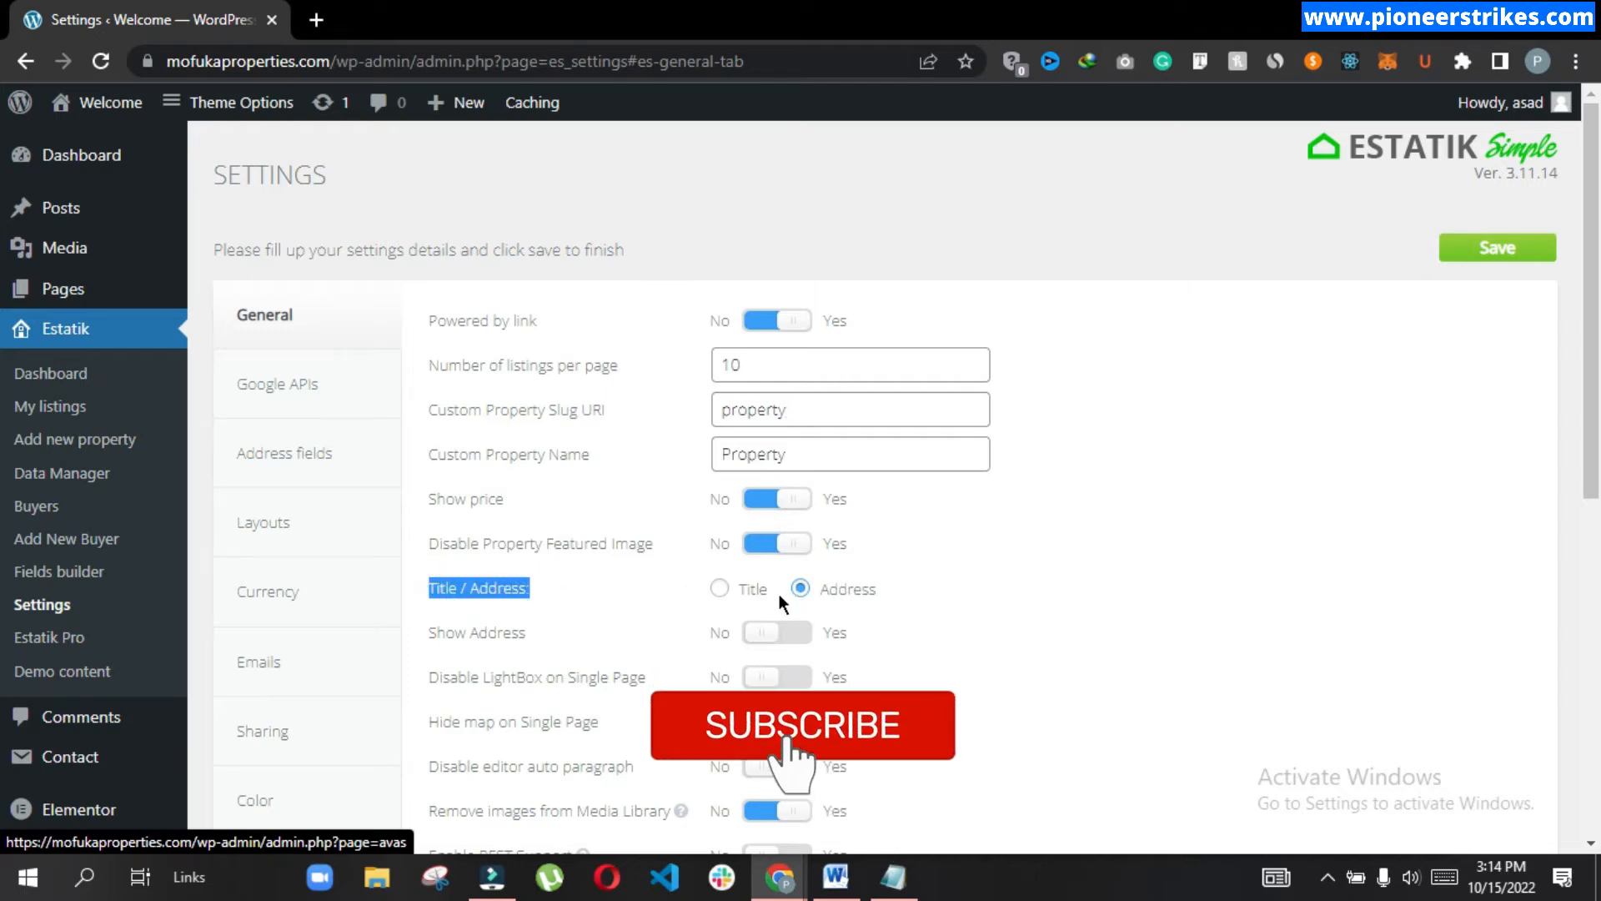
left_click(722, 590)
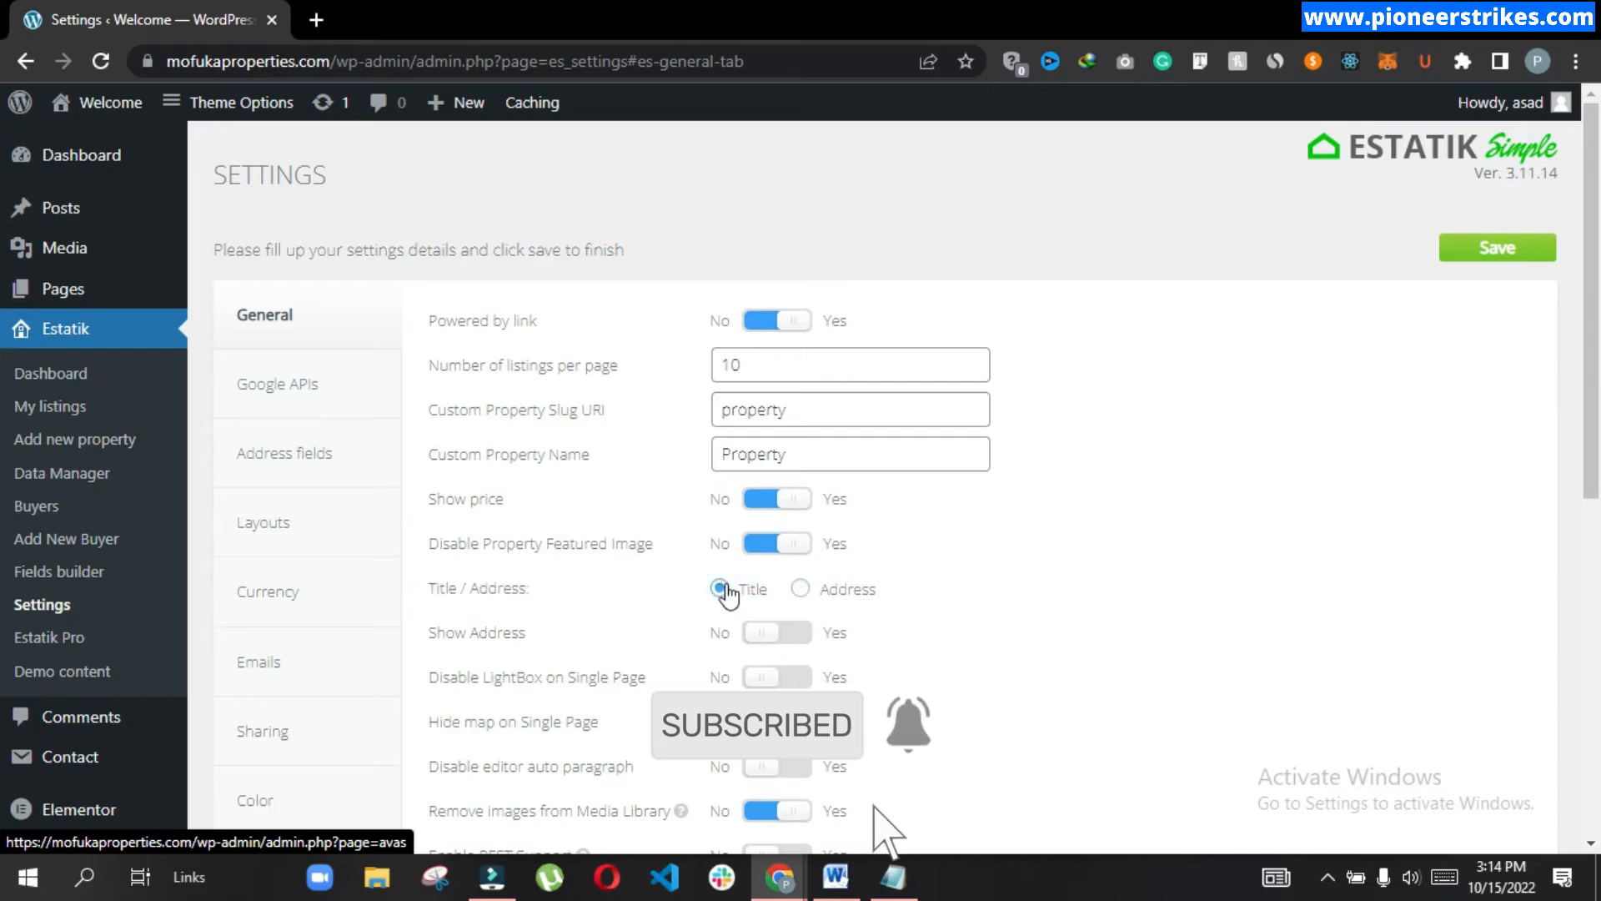
left_click(1518, 258)
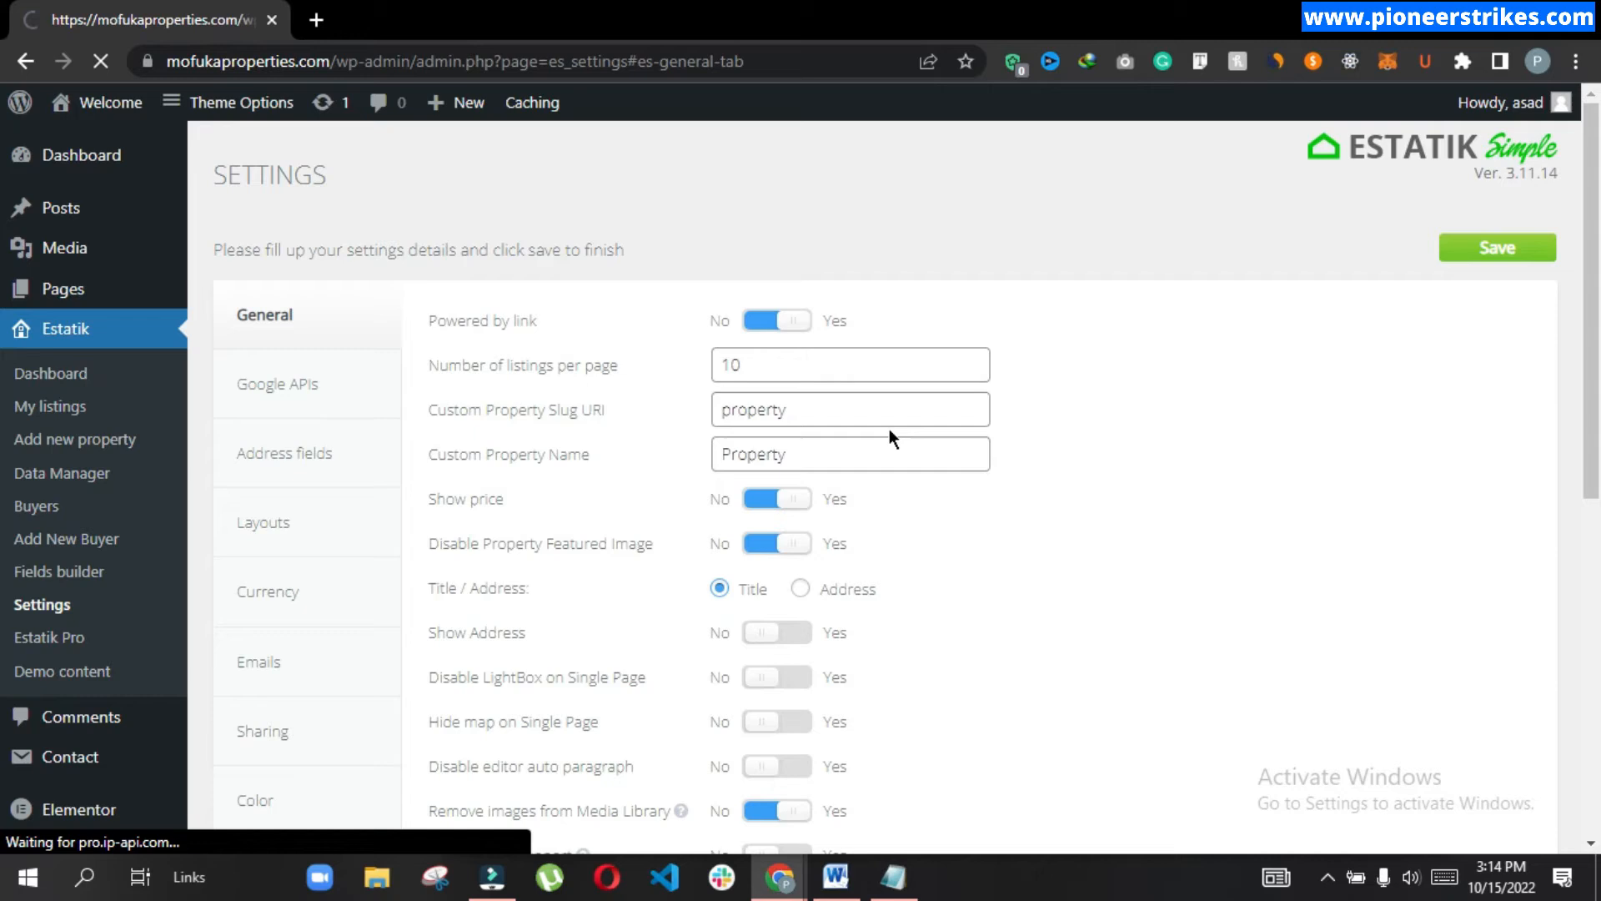
- View the live site in a new tab, check the 5ha plot page shows its title, and return home
right_click(100, 111)
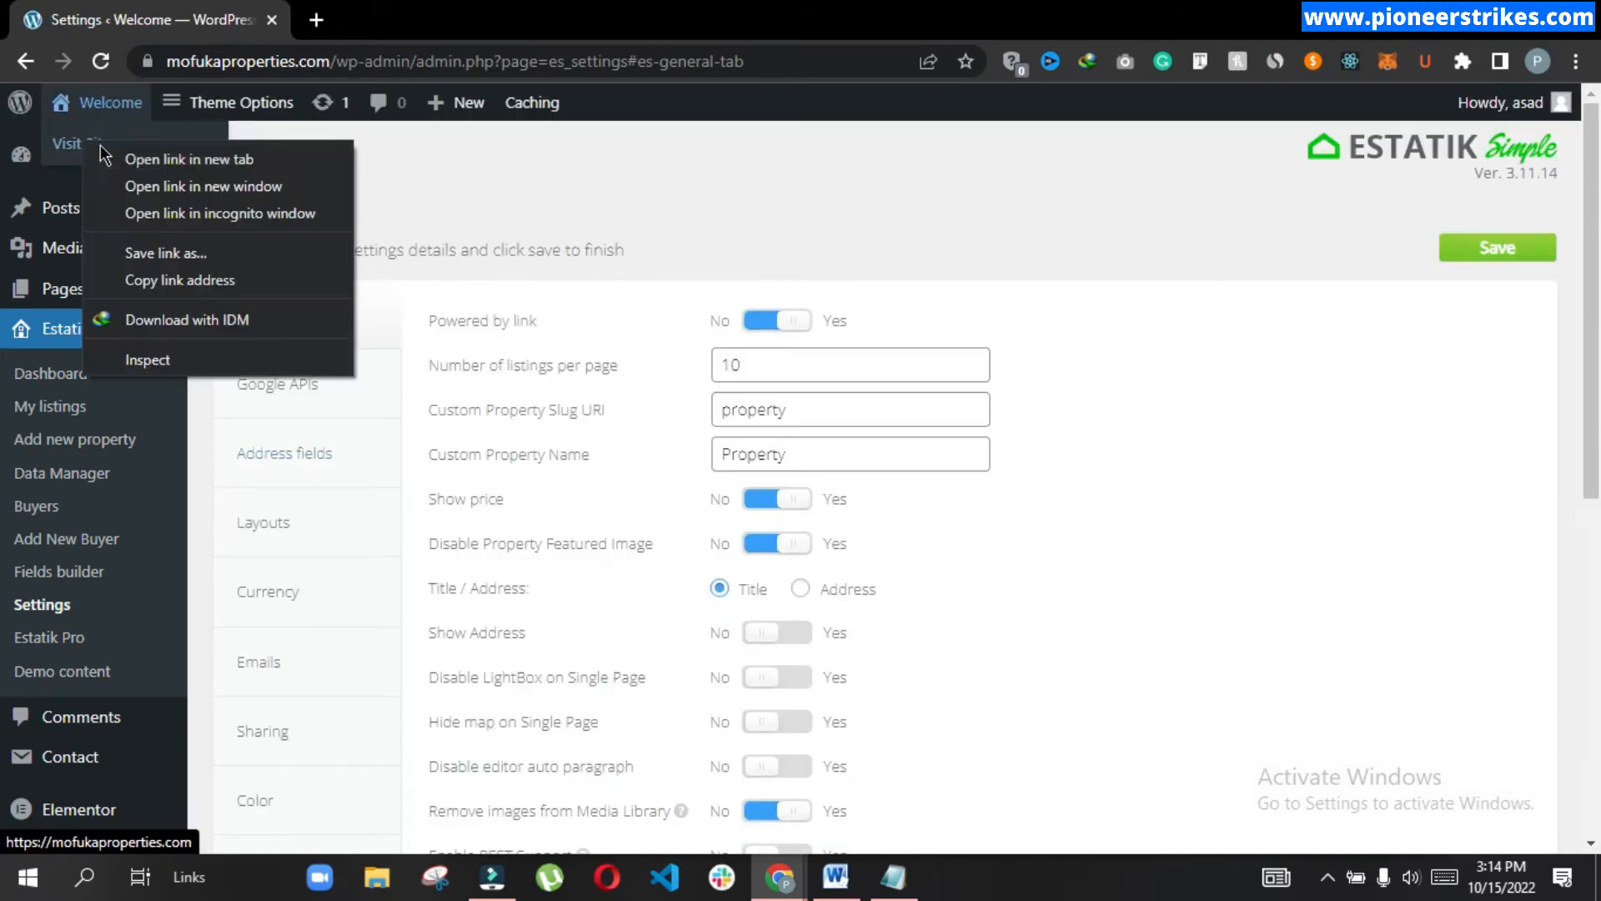
left_click(143, 155)
left_click(336, 19)
scroll(248, 372, "down", 3)
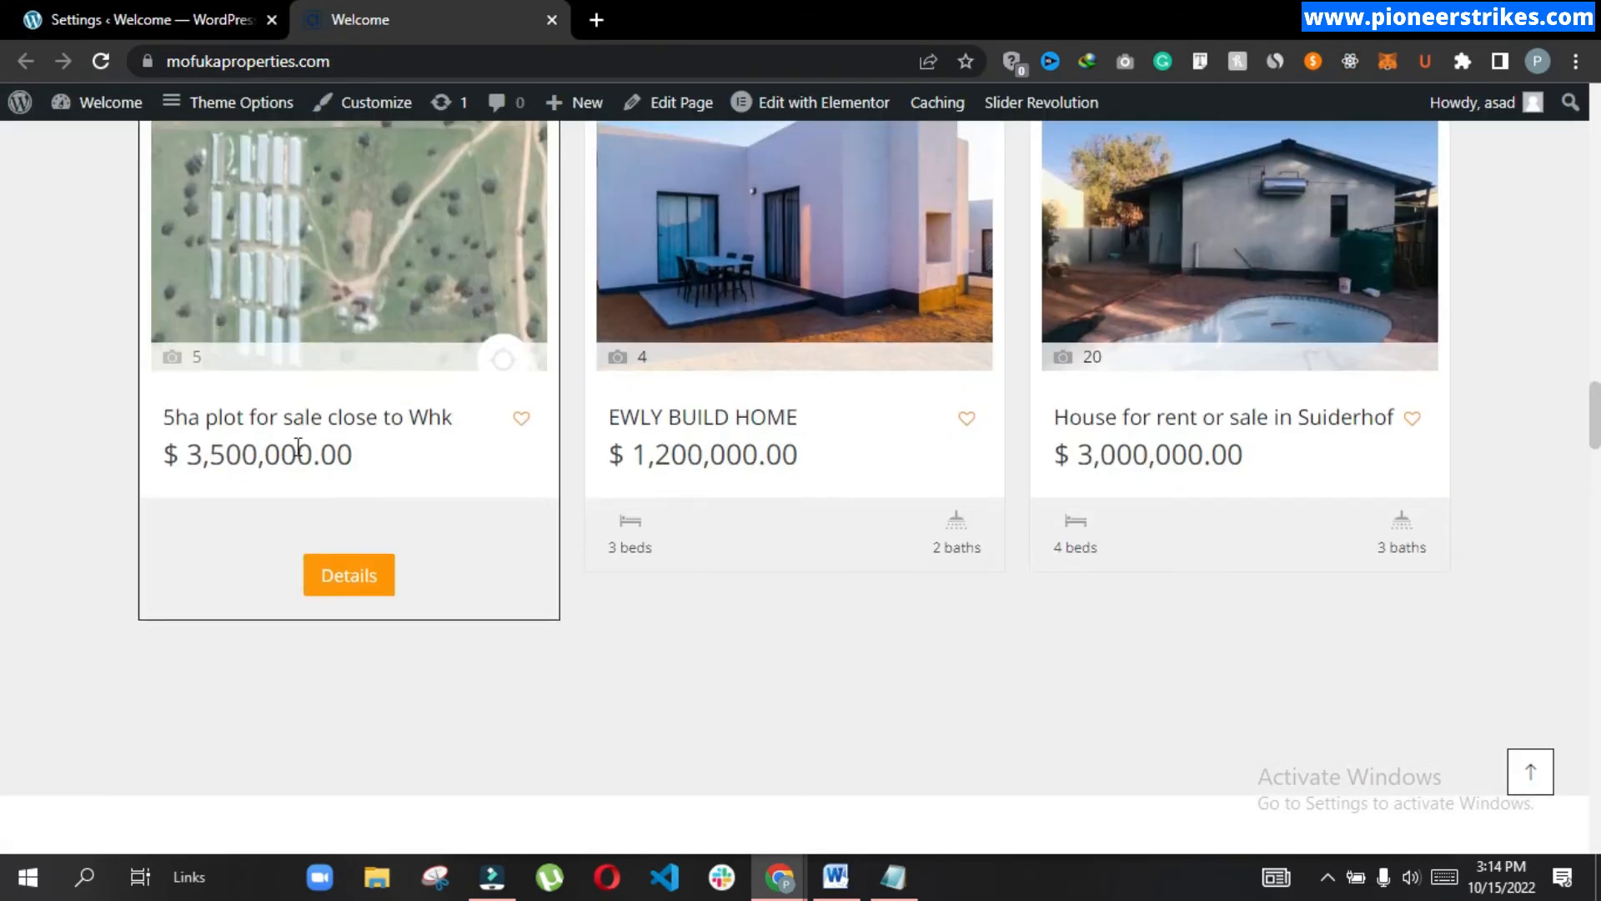
left_click(348, 575)
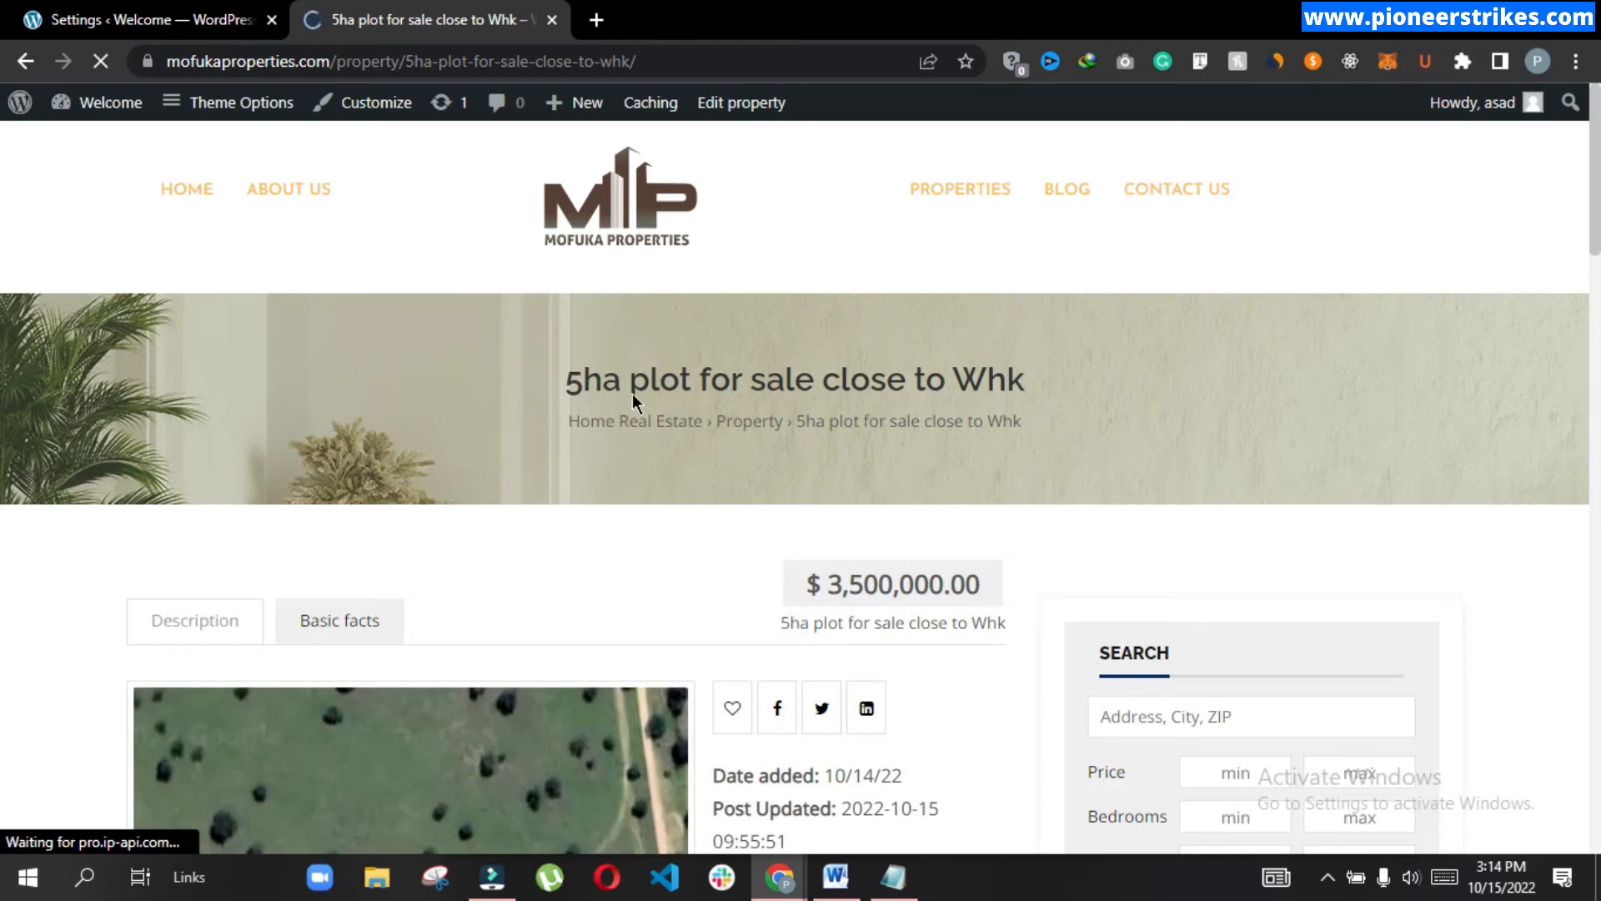
left_click(603, 222)
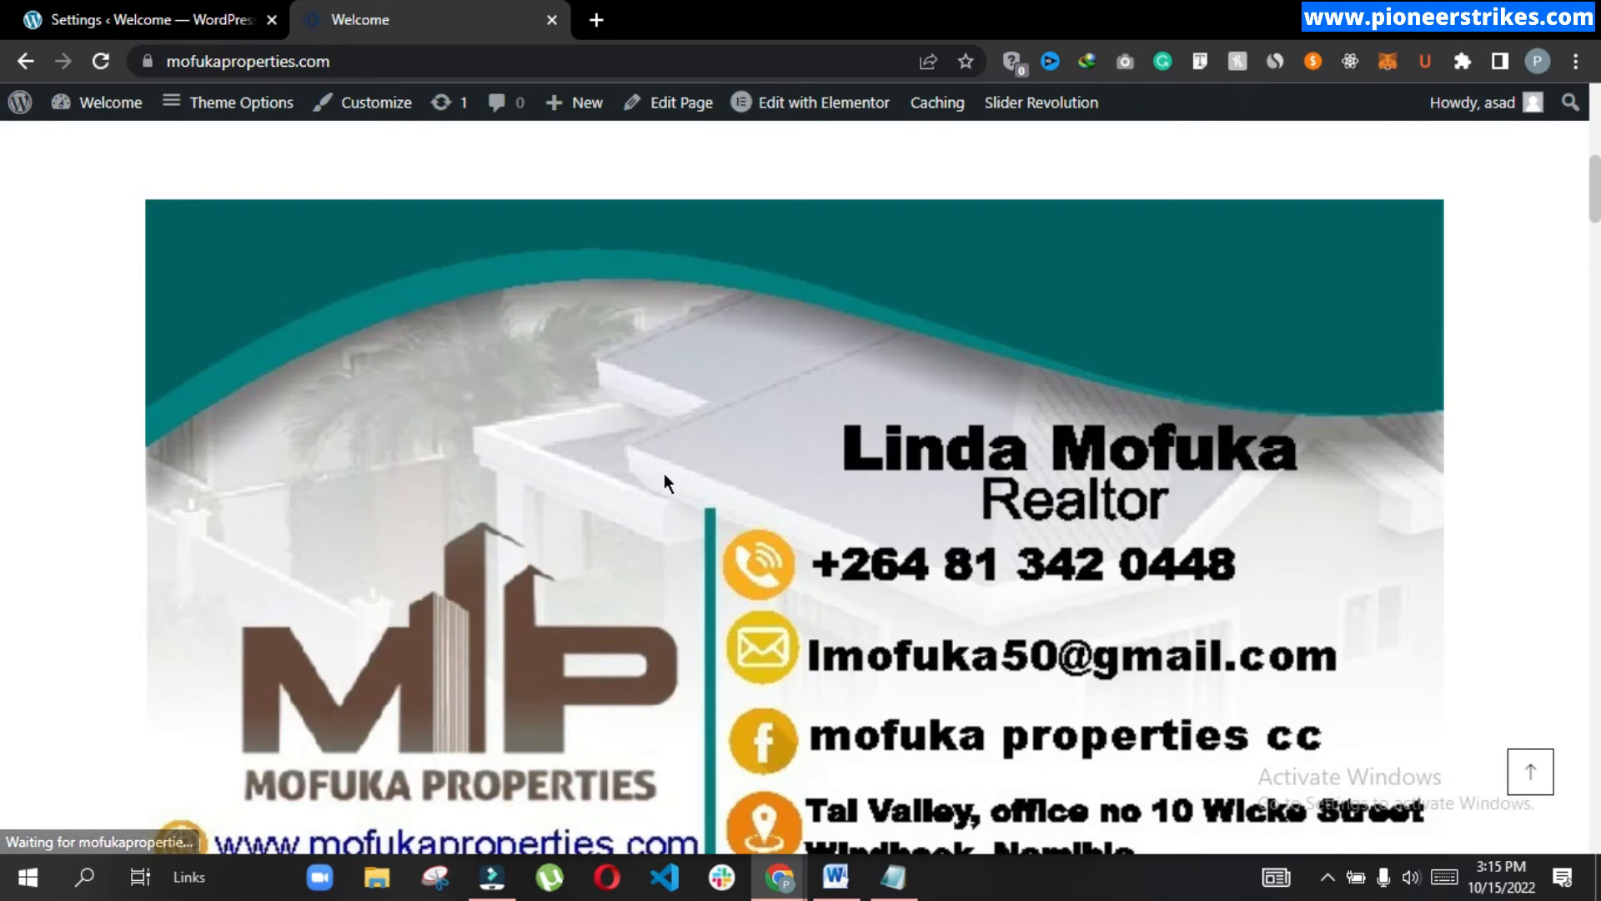
scroll(665, 482, "down", 10)
scroll(664, 475, "up", 10)
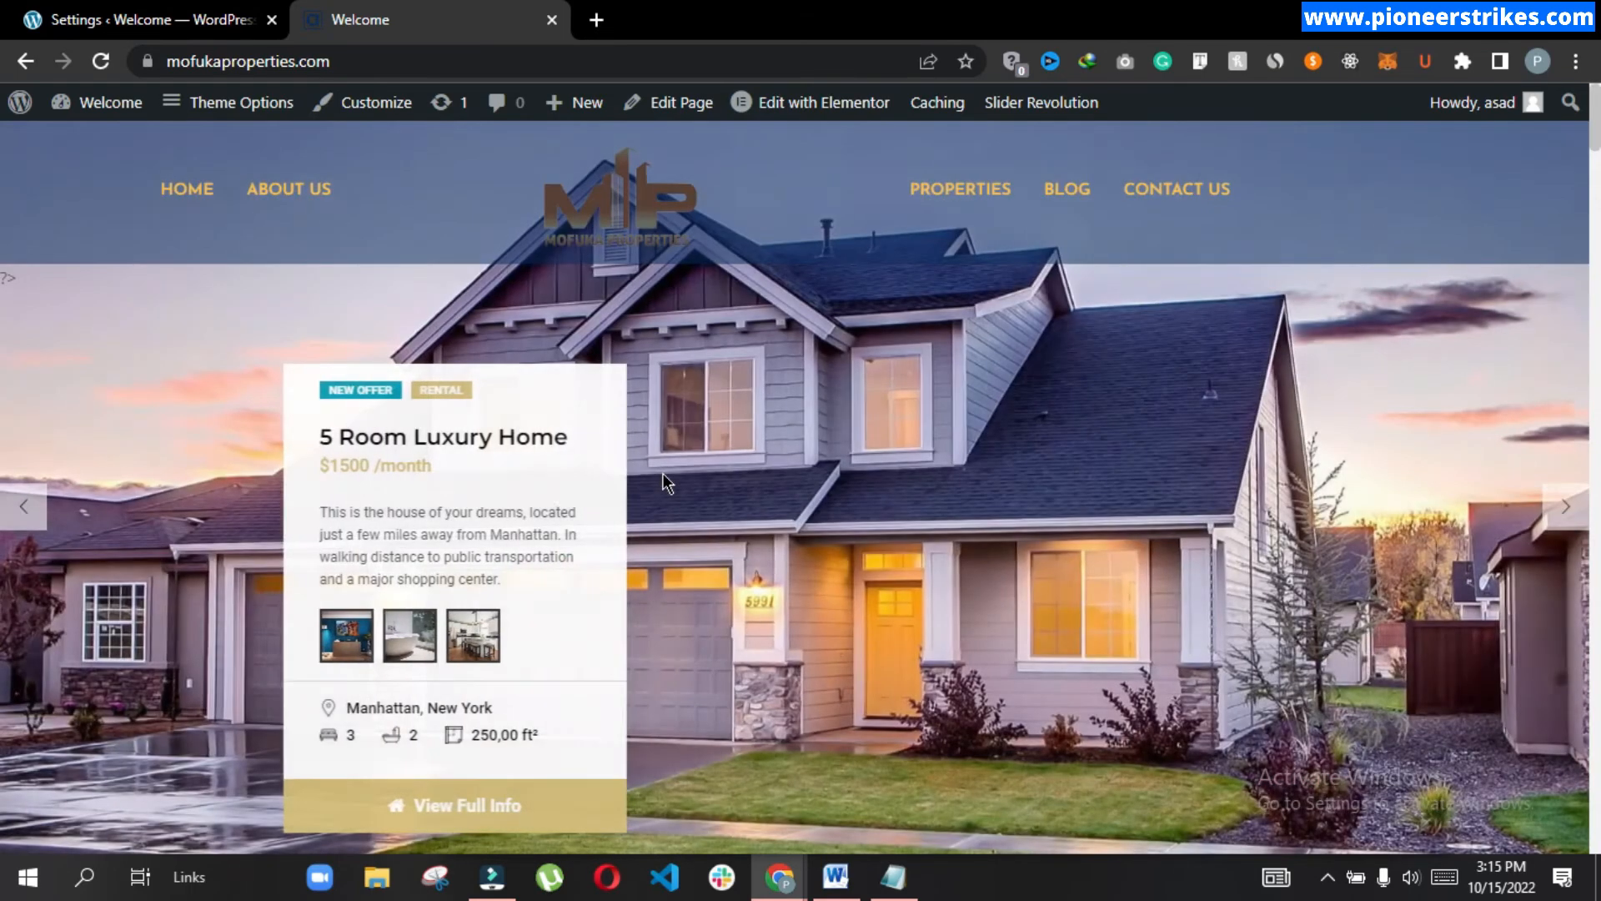
scroll(663, 475, "down", 3)
scroll(664, 476, "down", 5)
scroll(663, 482, "down", 5)
scroll(663, 482, "down", 5)
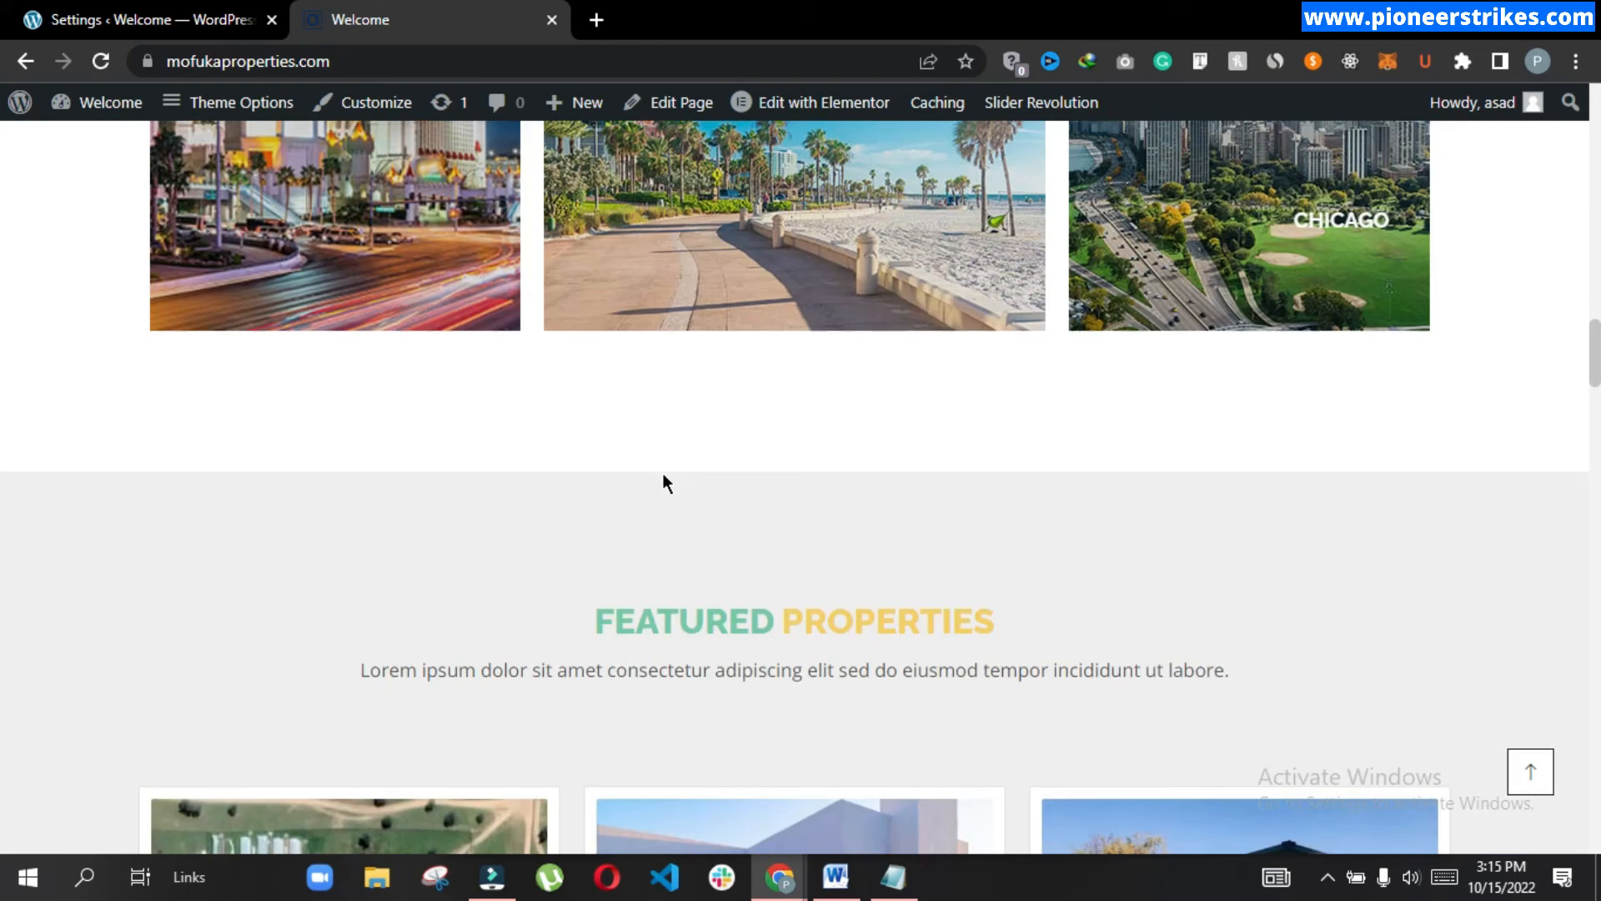
scroll(663, 482, "down", 5)
scroll(663, 481, "down", 5)
scroll(664, 481, "down", 5)
scroll(664, 482, "down", 5)
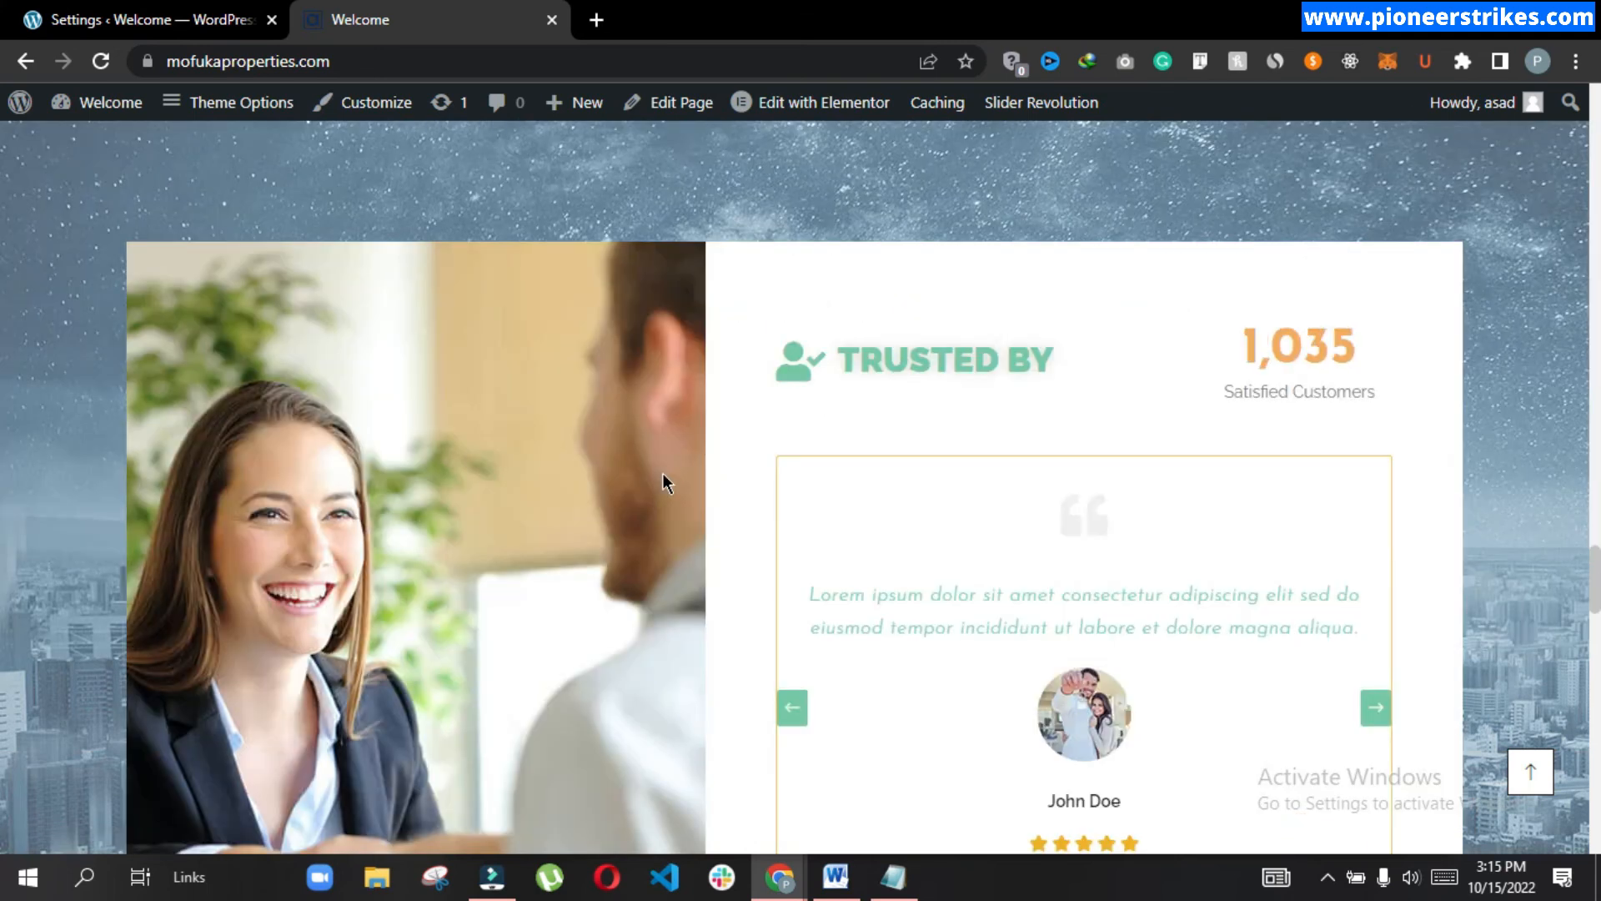
scroll(664, 481, "down", 5)
scroll(638, 494, "down", 5)
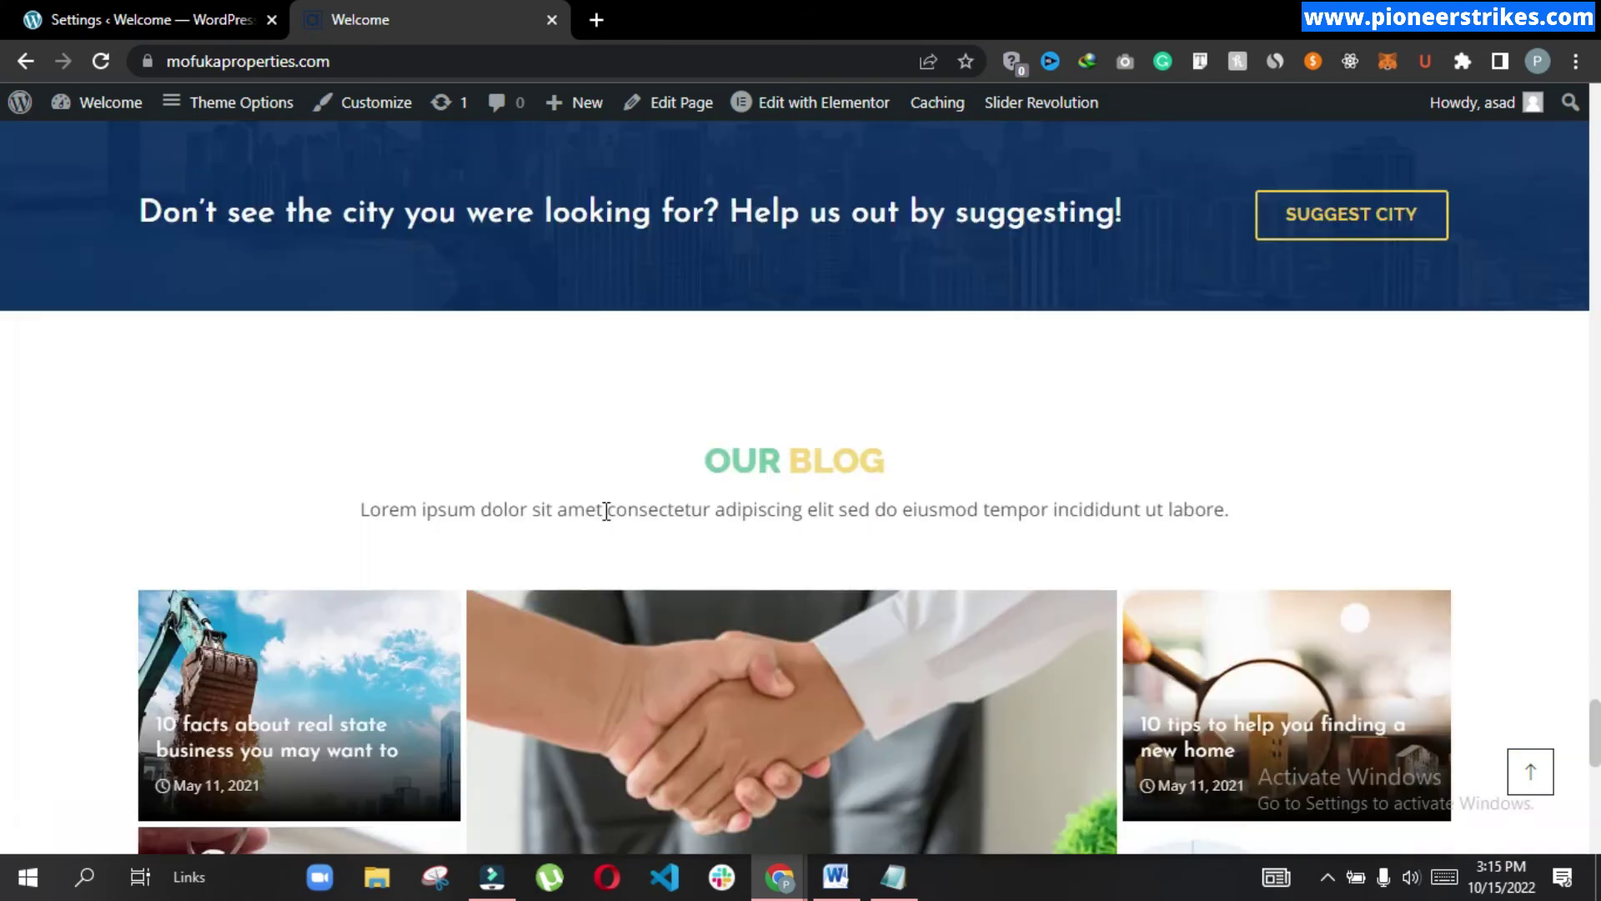
- Go to the creator's YouTube channel in a new browser tab
left_click(597, 19)
type("yi")
key("BackSpace")
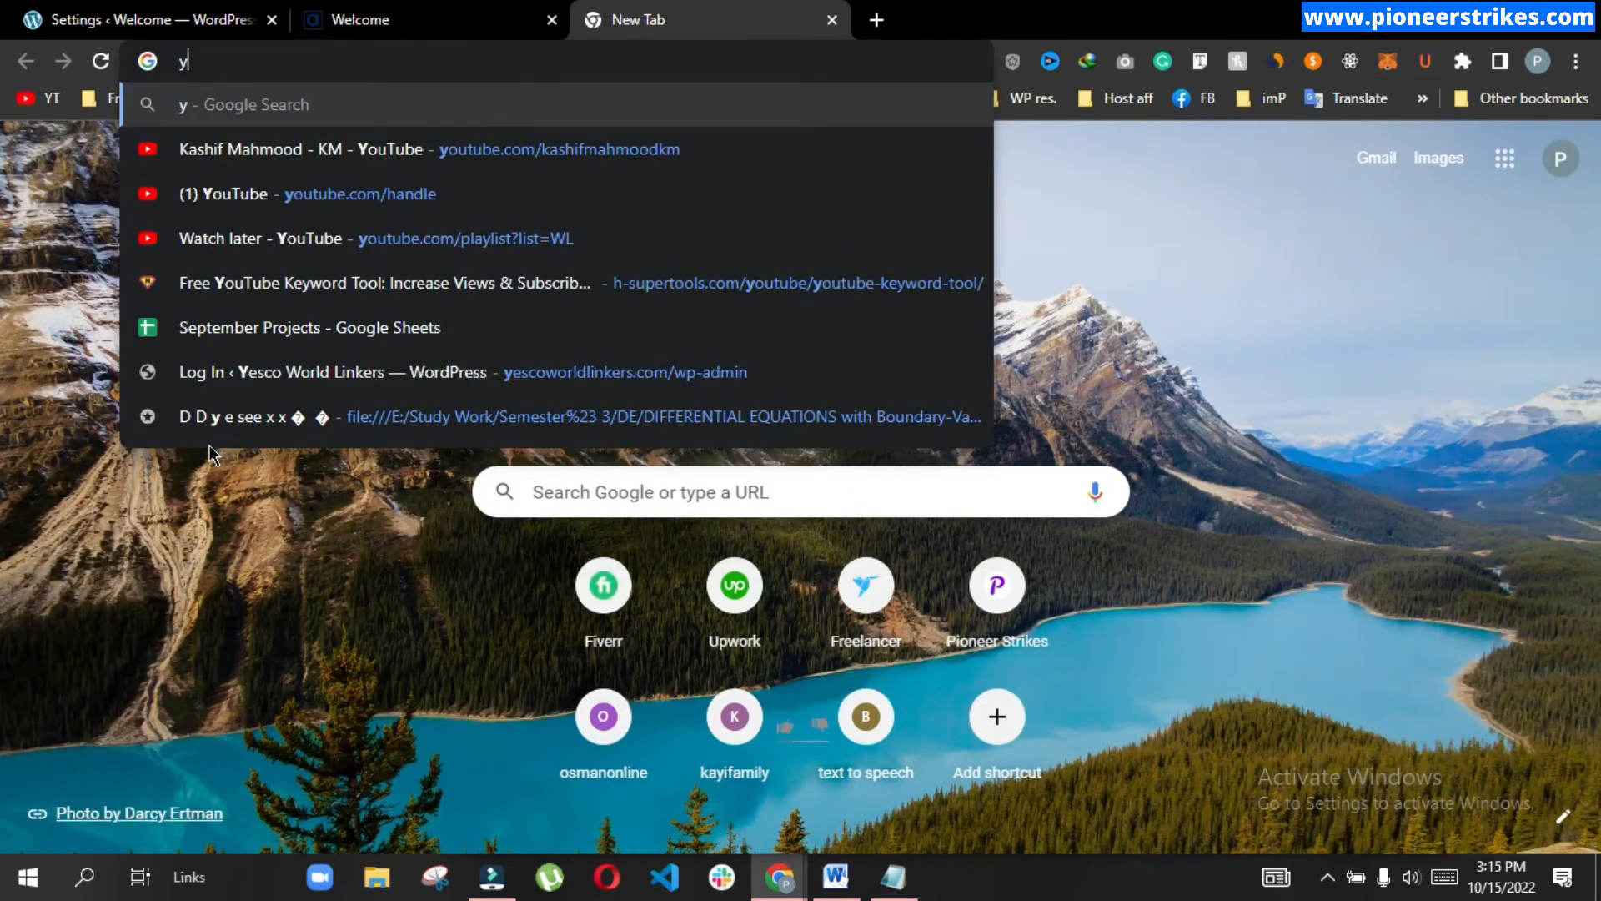
key("Down")
key("Return")
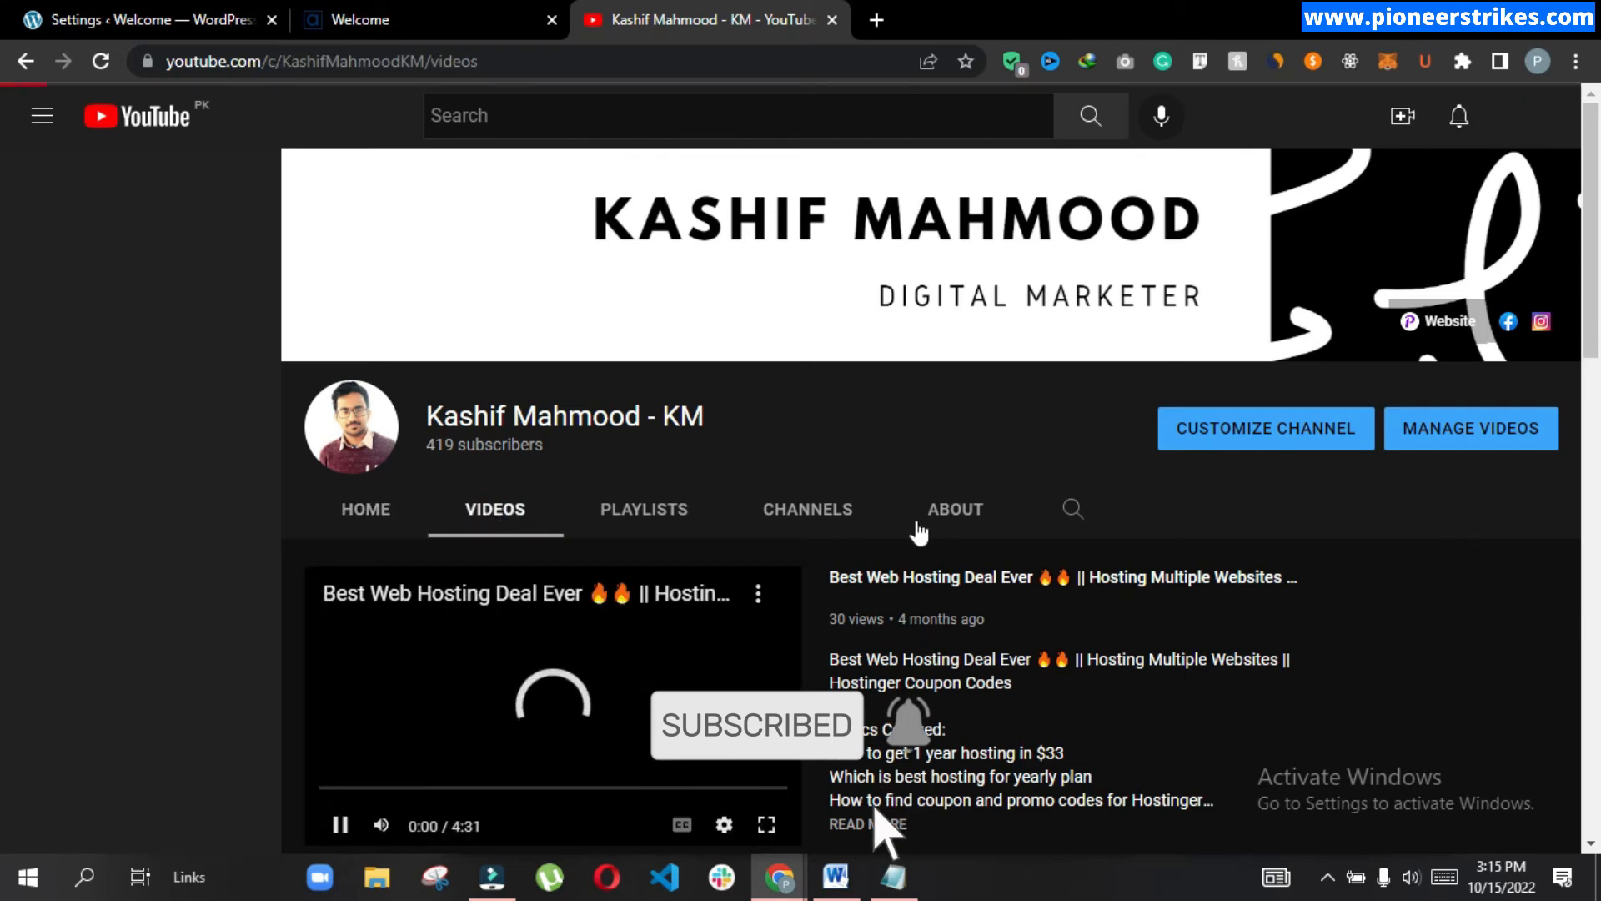
scroll(733, 446, "down", 2)
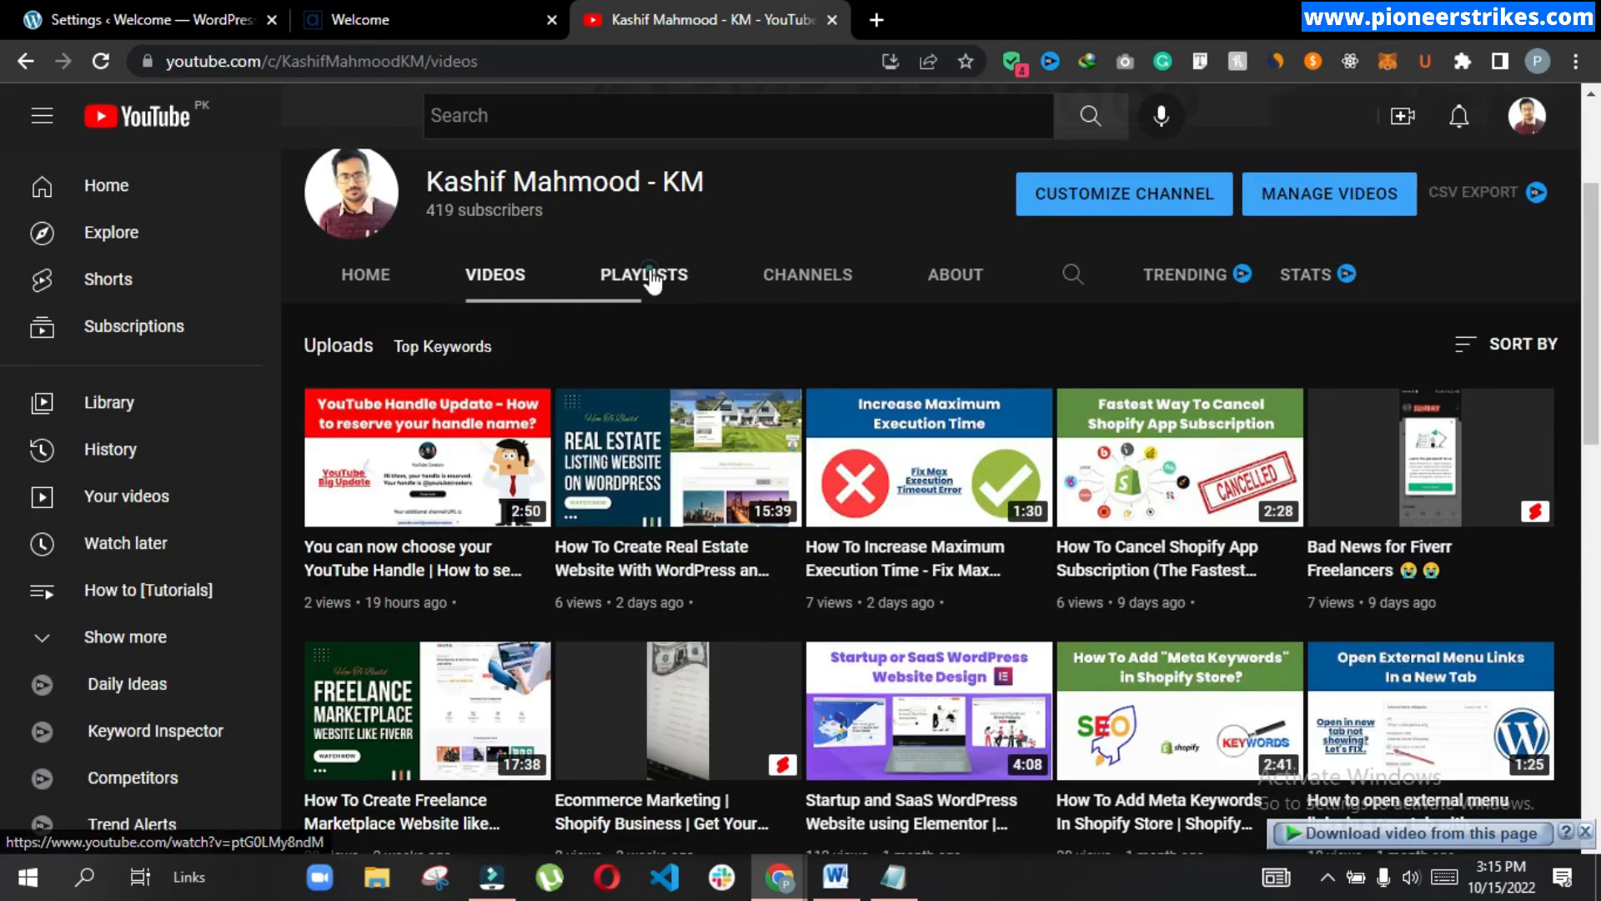
- Open the Complete WordPress Website Tutorials playlist from the channel's Playlists
left_click(657, 283)
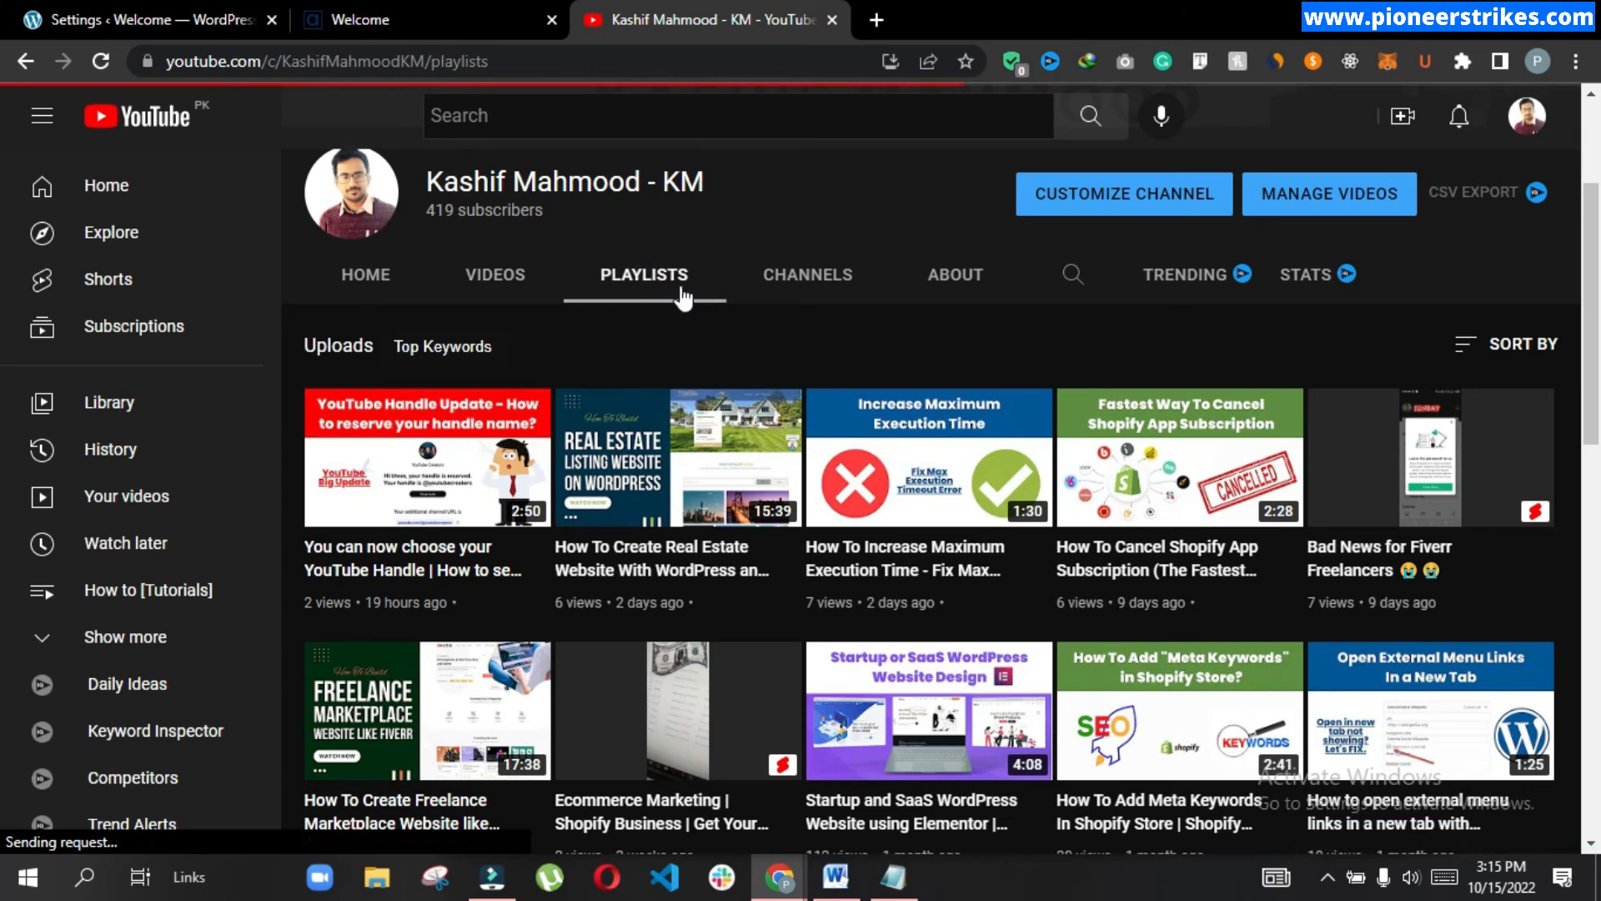
scroll(649, 538, "down", 2)
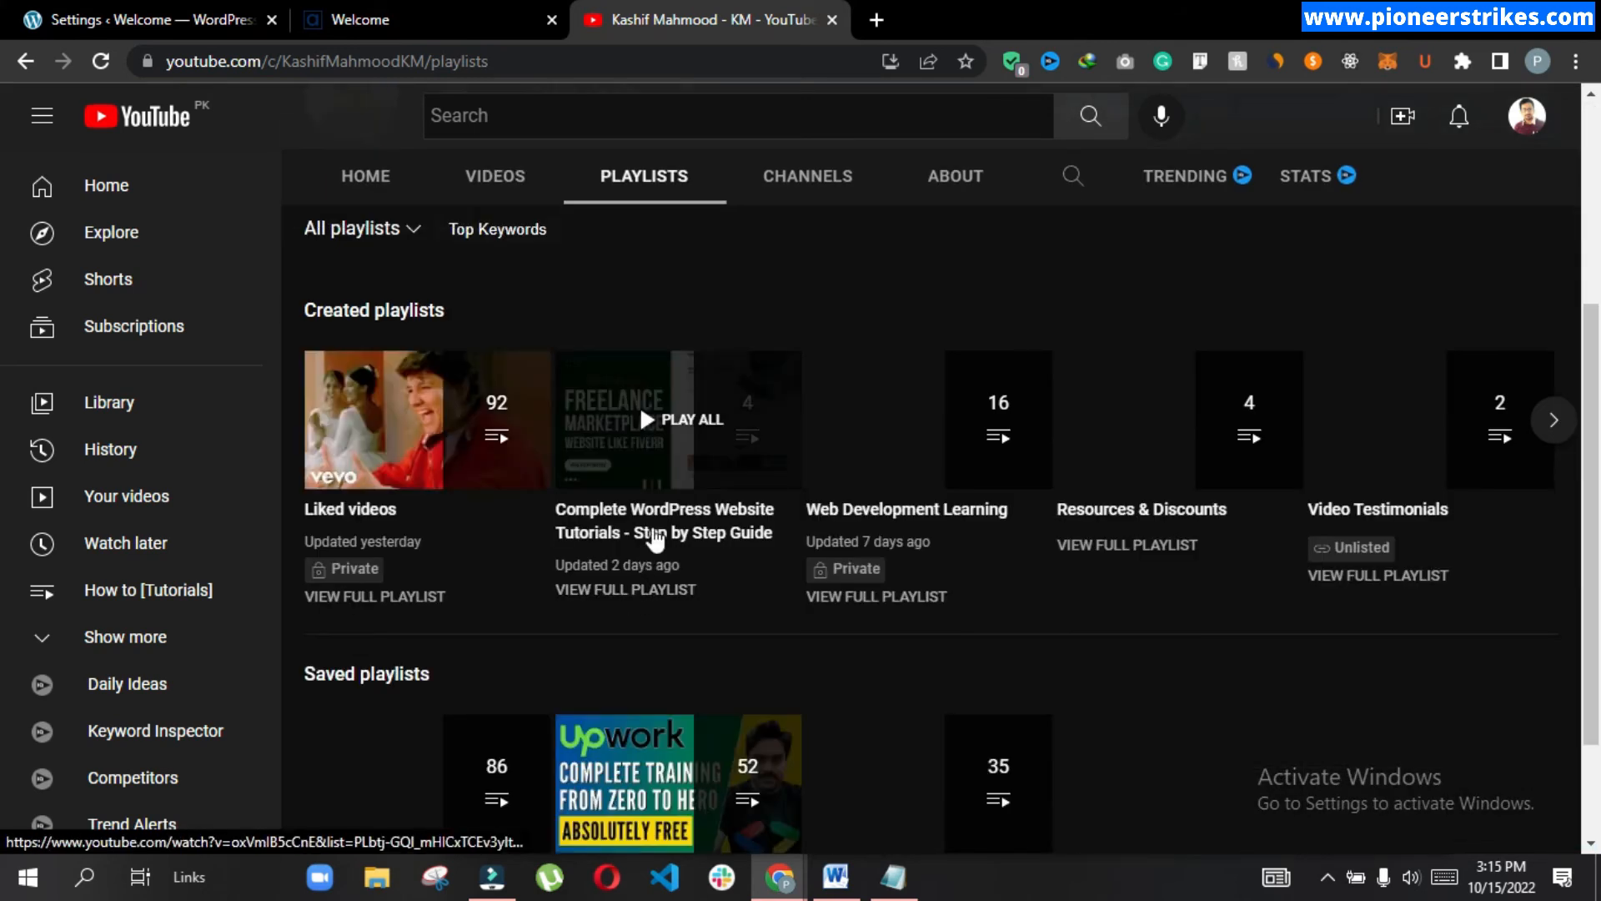
left_click(643, 591)
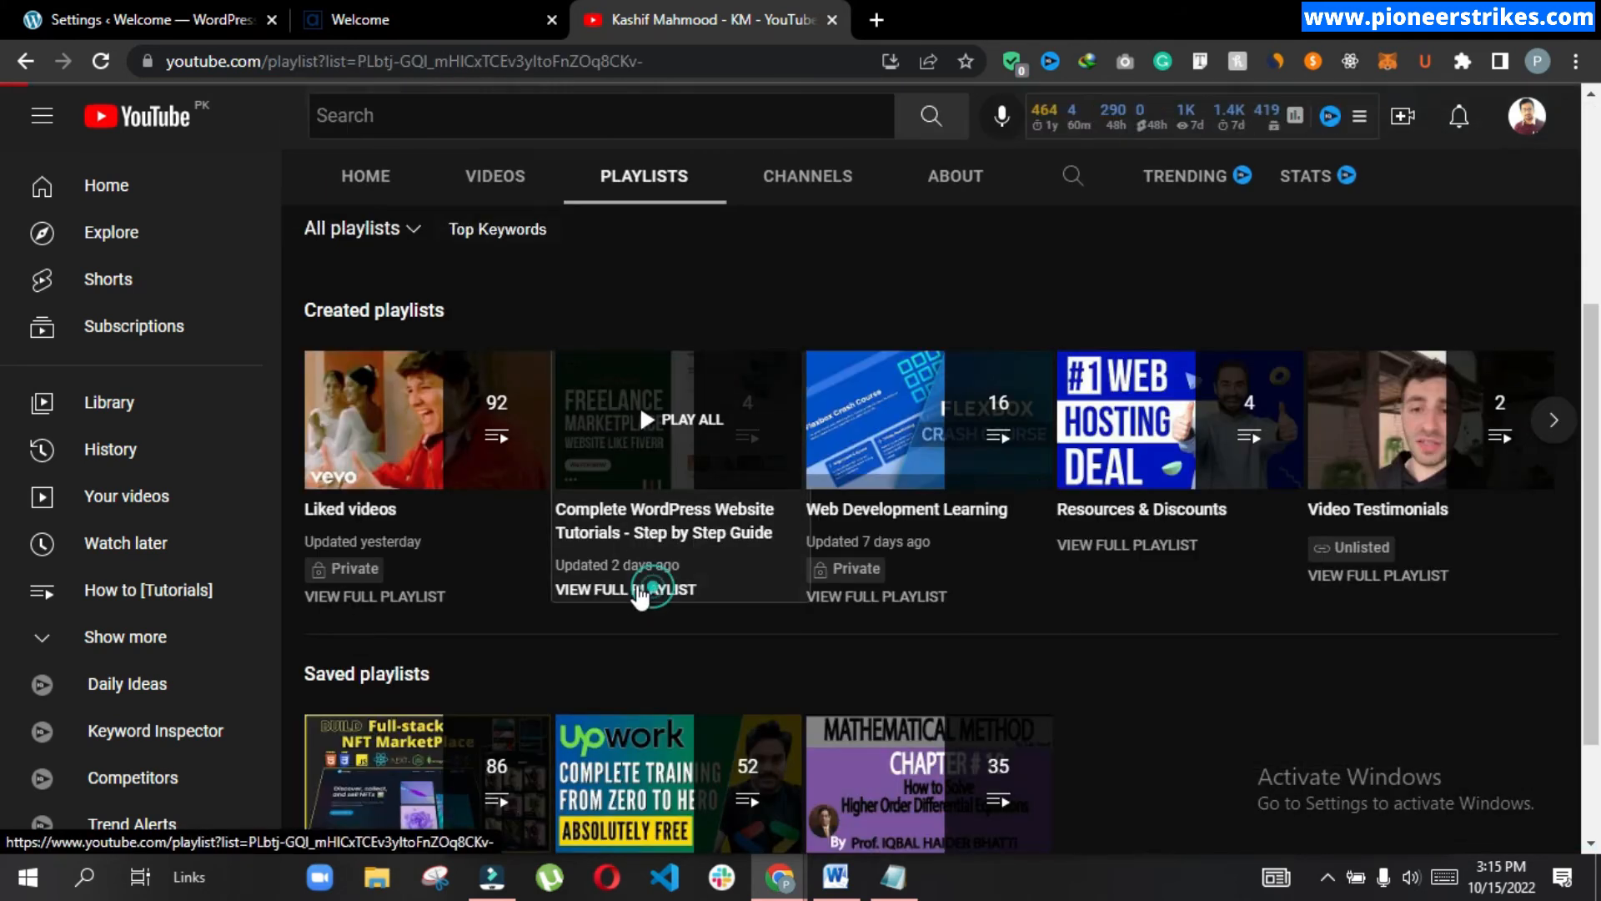